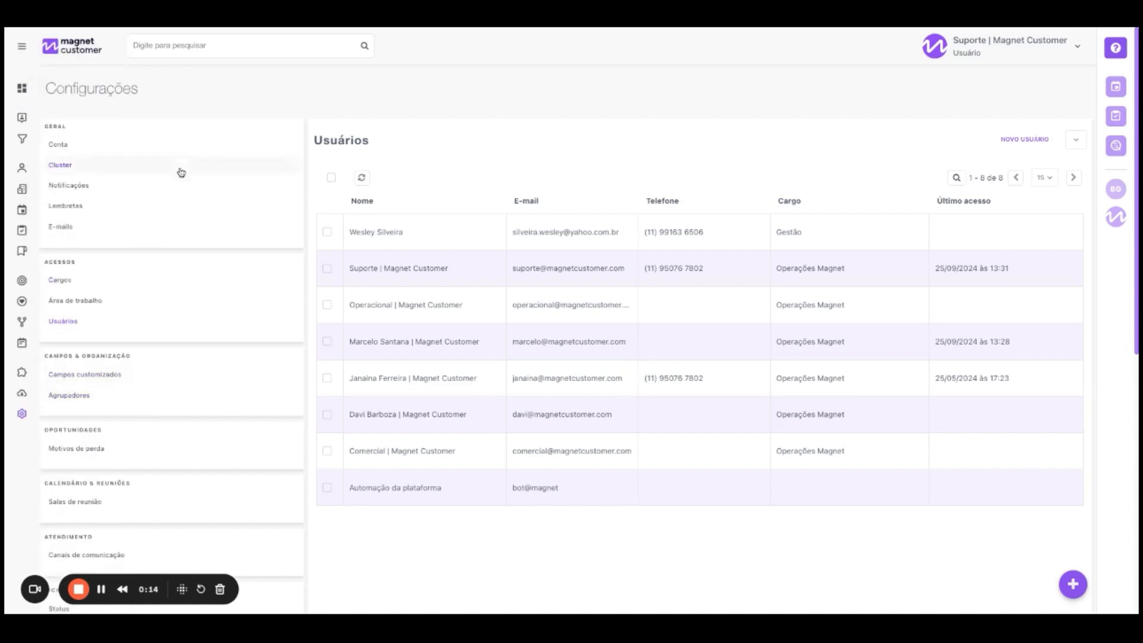
- Open the list of custom fields in the settings
scroll(169, 447, "down", 2)
scroll(168, 446, "up", 3)
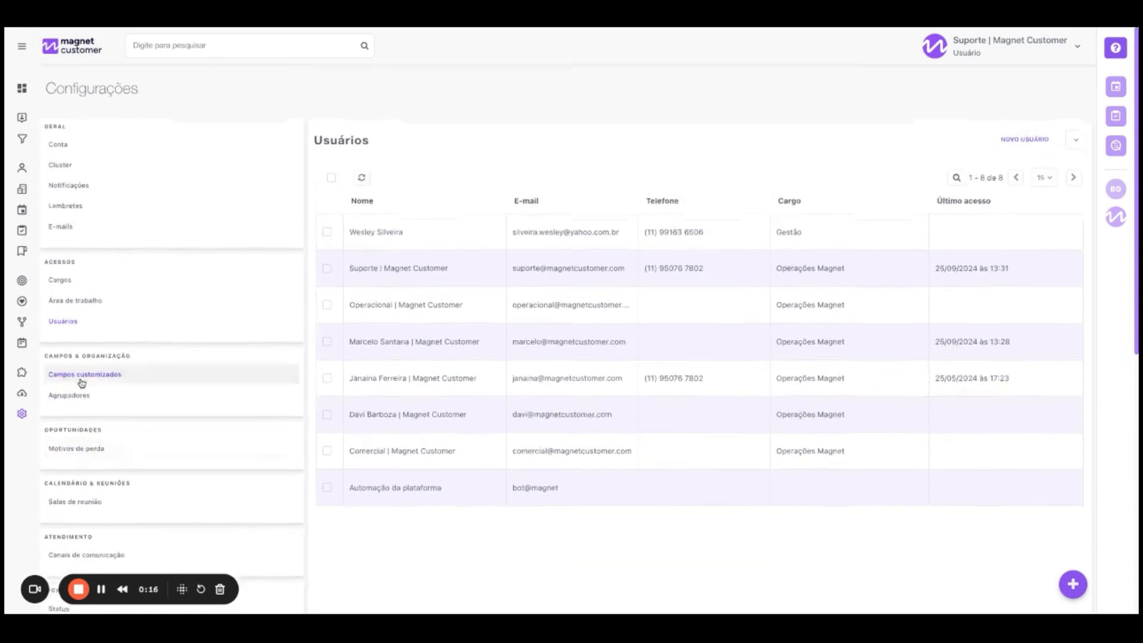
left_click(100, 379)
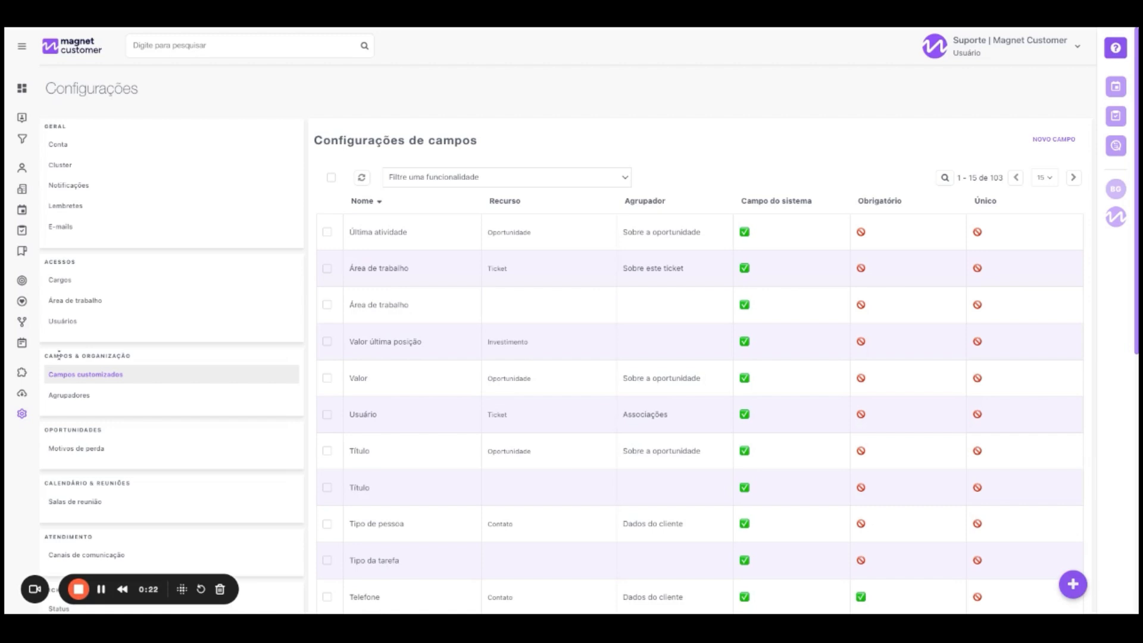
mouse_move(37, 333)
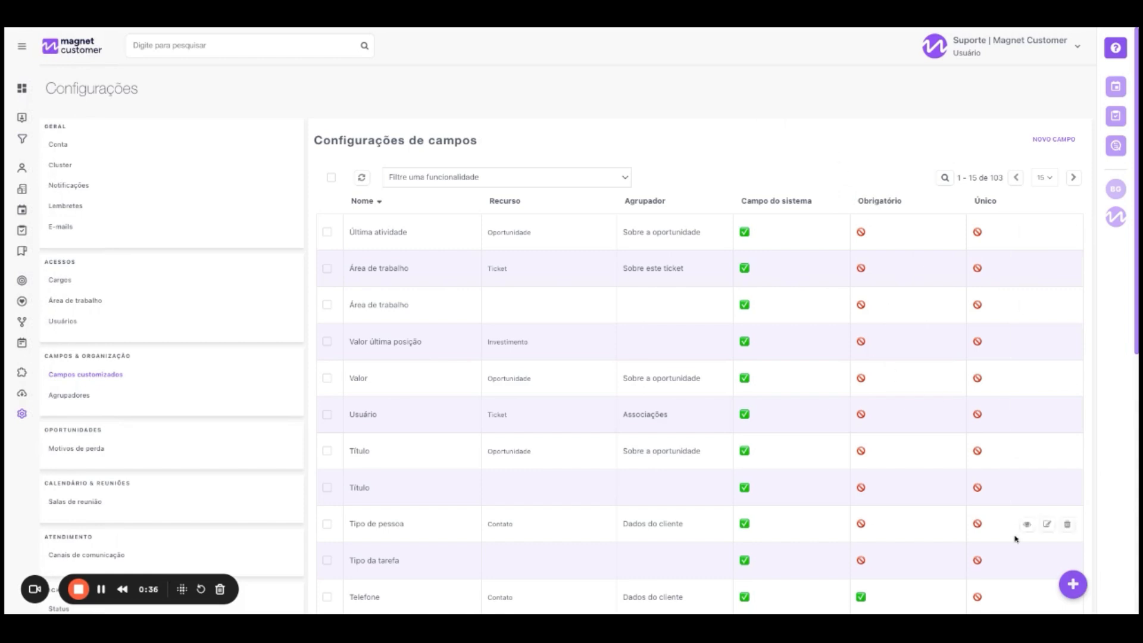
- Examine the field groupings and fields of the new person registration form, and close it without saving
left_click(1073, 585)
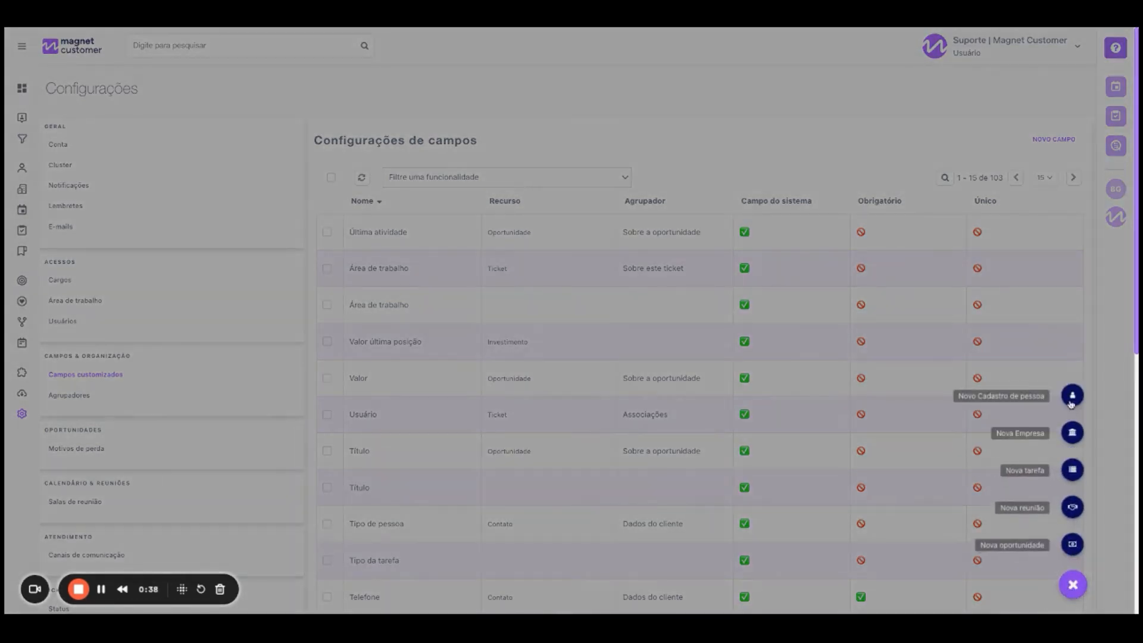
left_click(1072, 394)
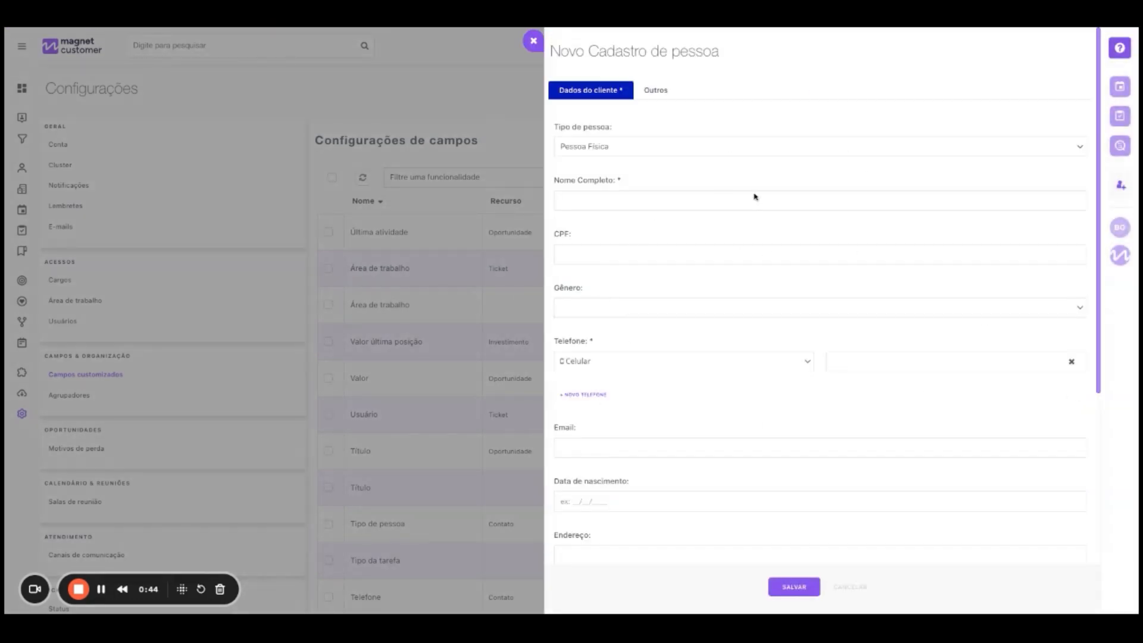
scroll(703, 409, "down", 3)
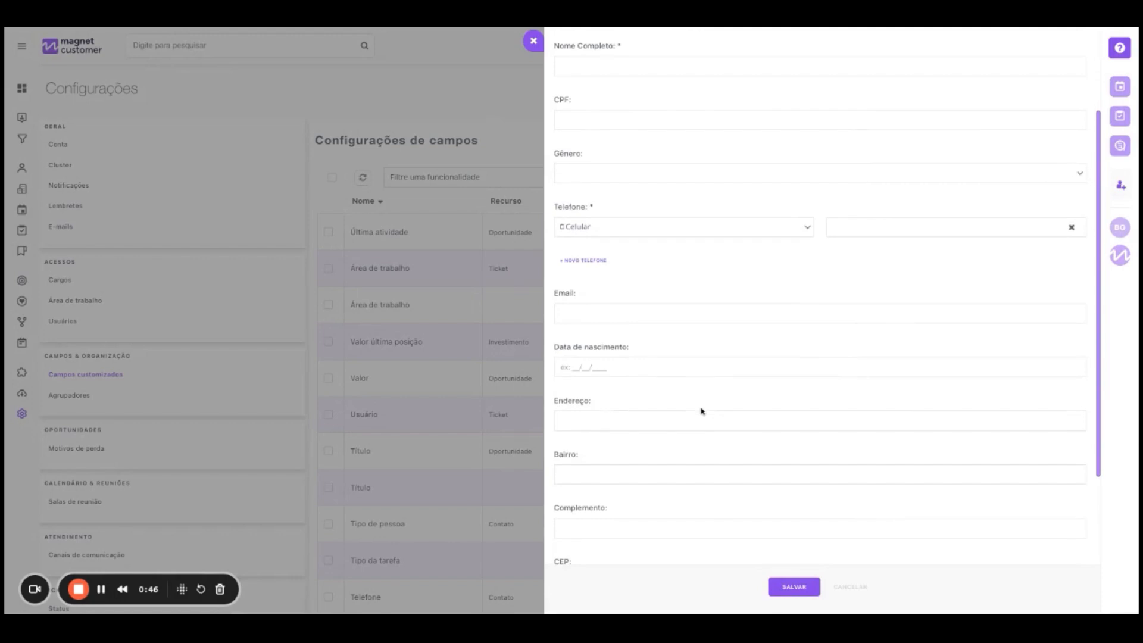
scroll(821, 298, "down", 4)
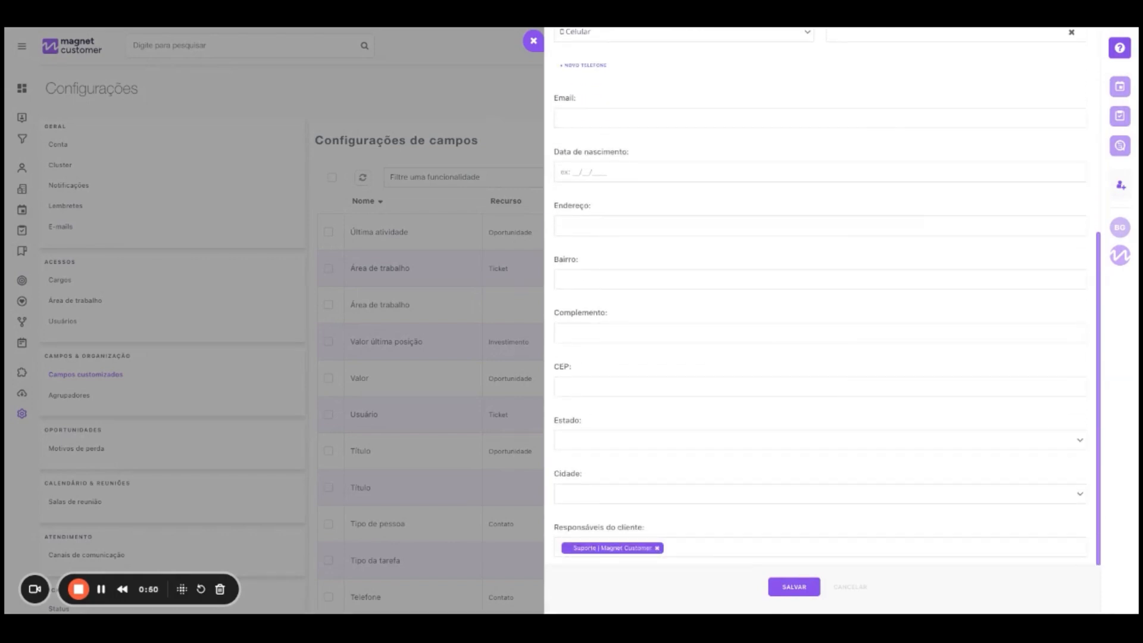
scroll(820, 298, "up", 7)
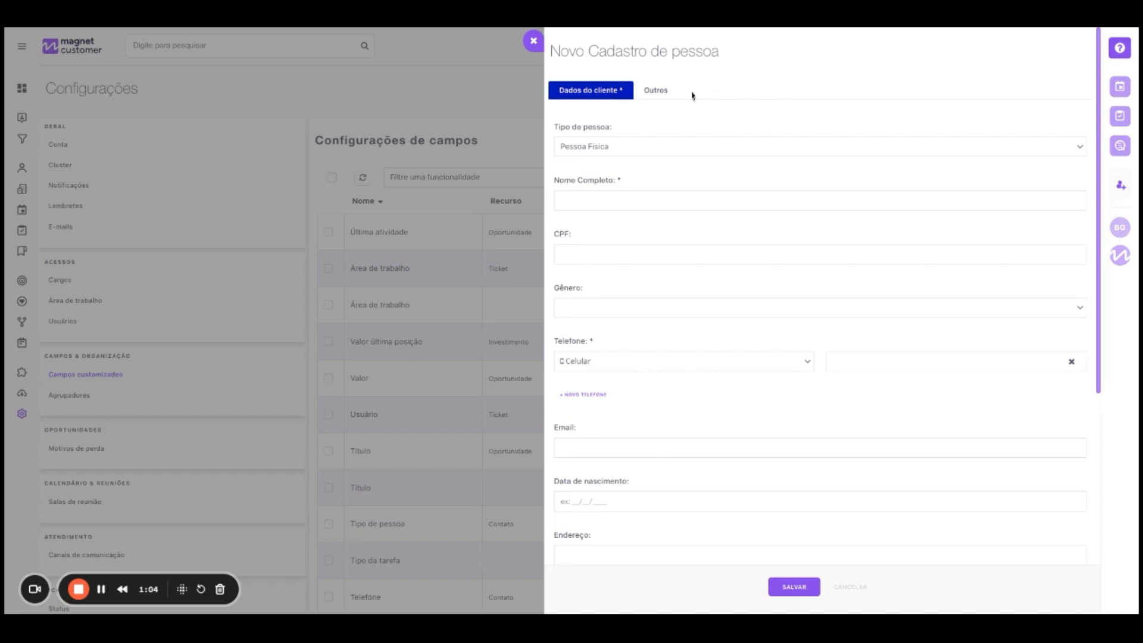
left_click(502, 121)
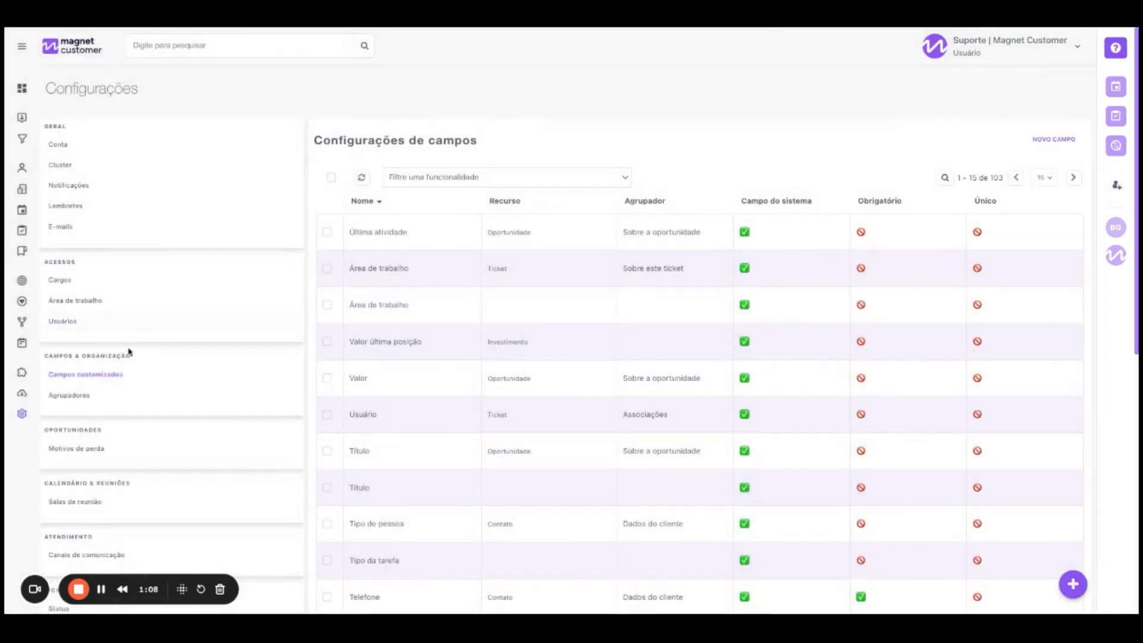
- Rename the contact grouper "Acompanhamento" to "Patrimônio"
left_click(82, 403)
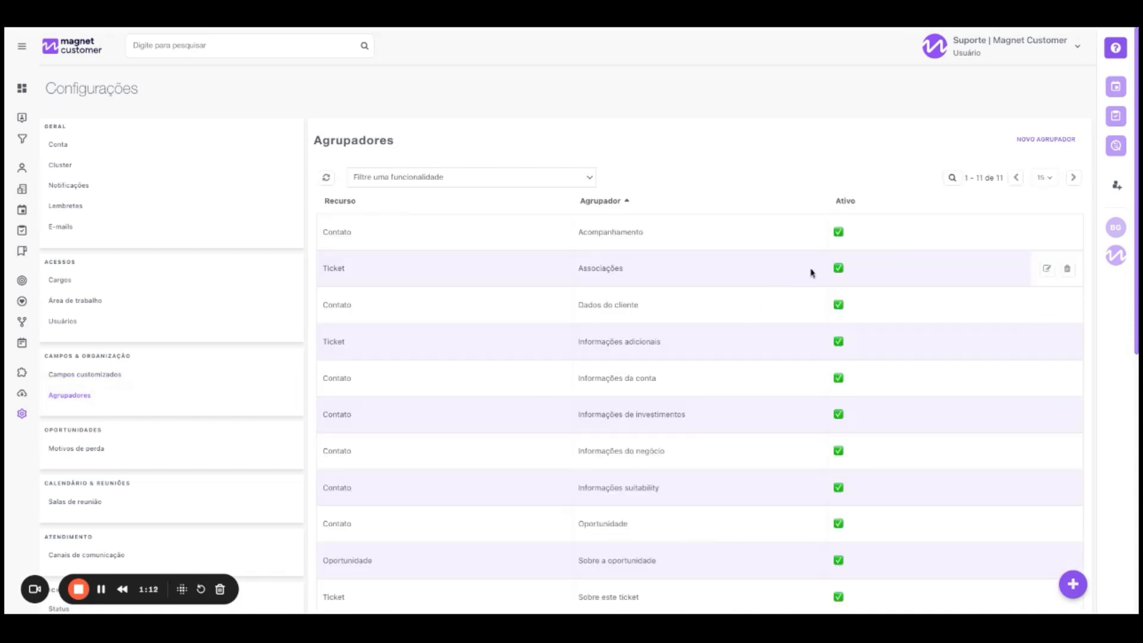
scroll(751, 500, "down", 1)
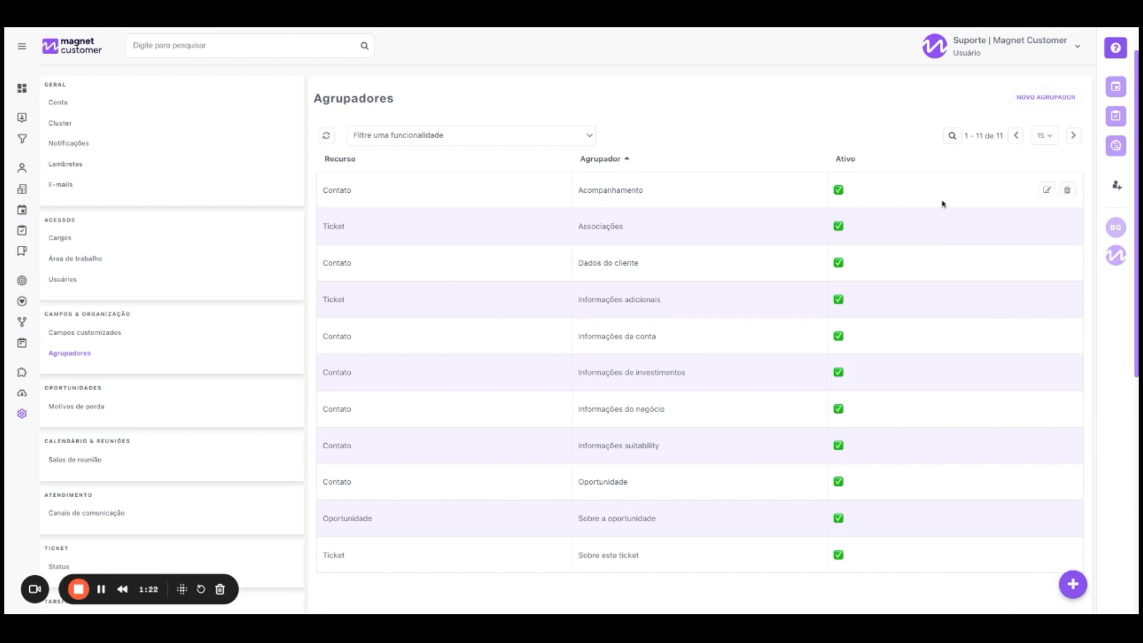
left_click(1047, 189)
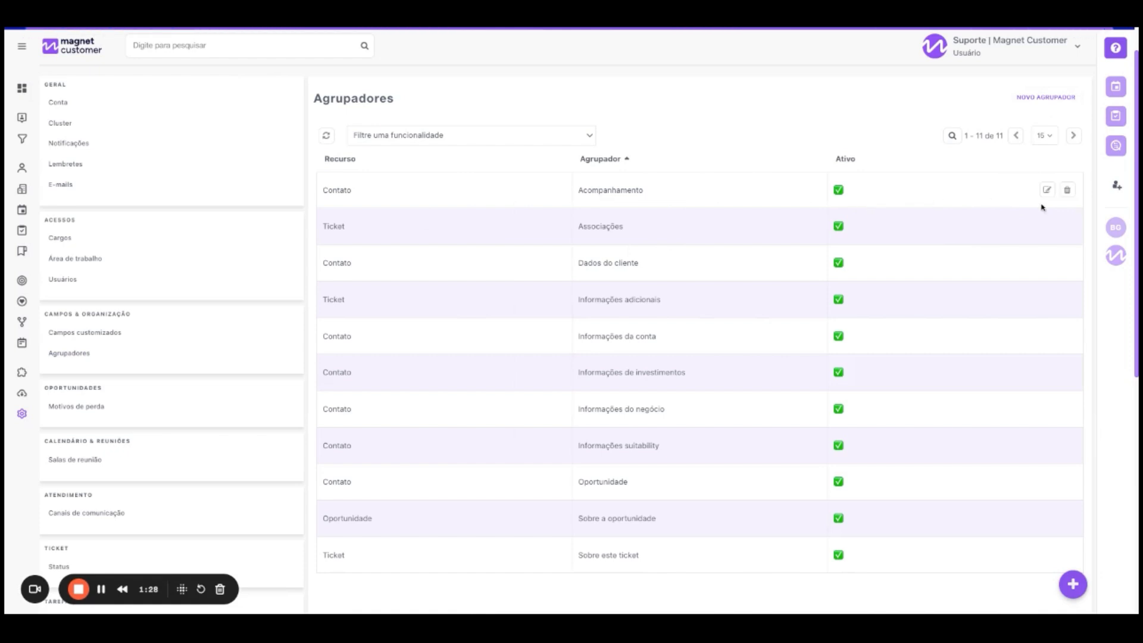
double_click(382, 194)
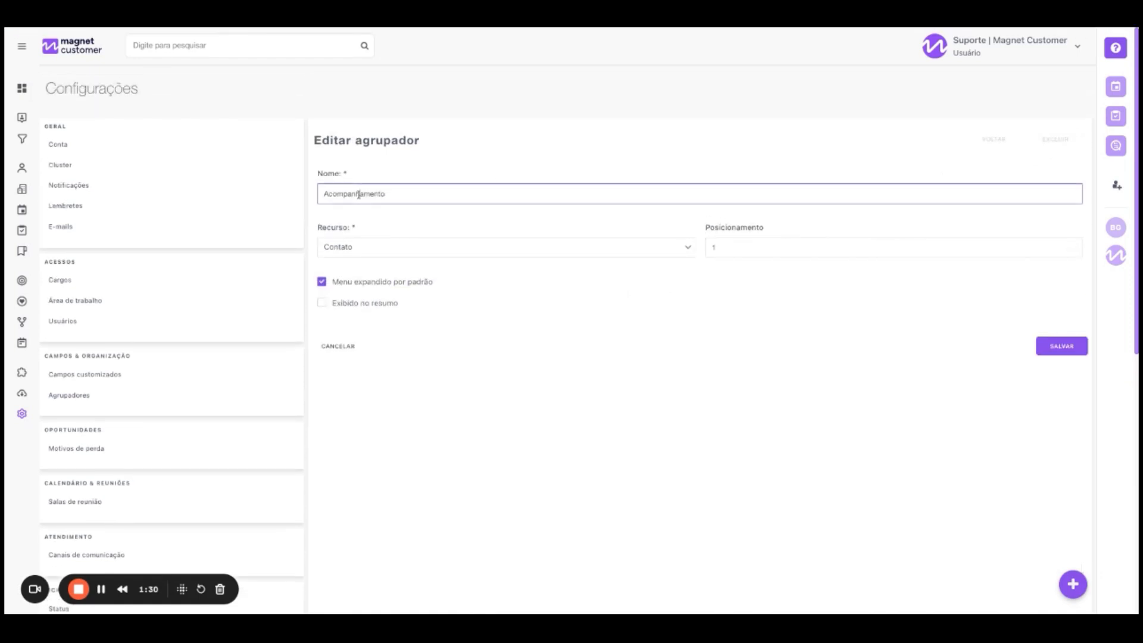
type("Patrimônio")
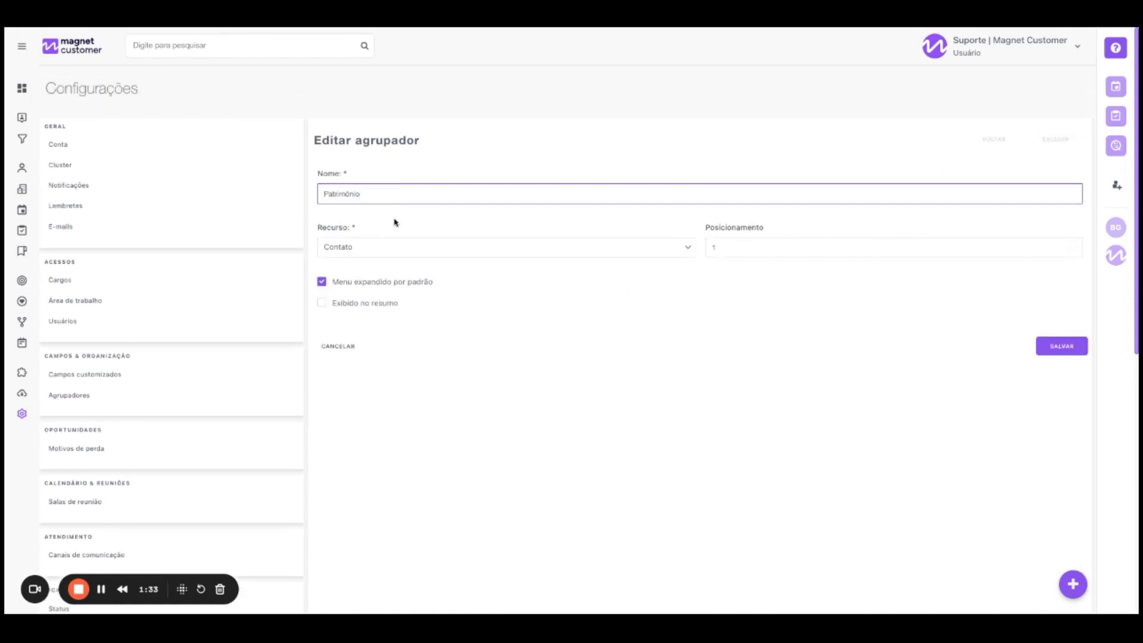
left_click(396, 222)
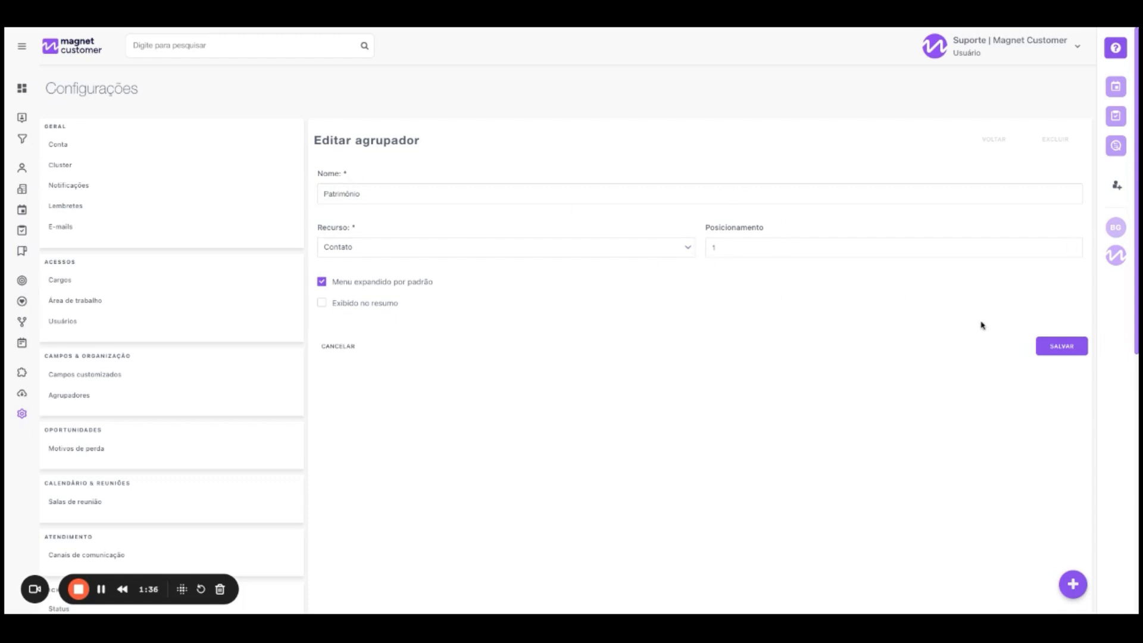
- Check the grouping order in the new person form, and set the grouper's position to 2
left_click(1118, 189)
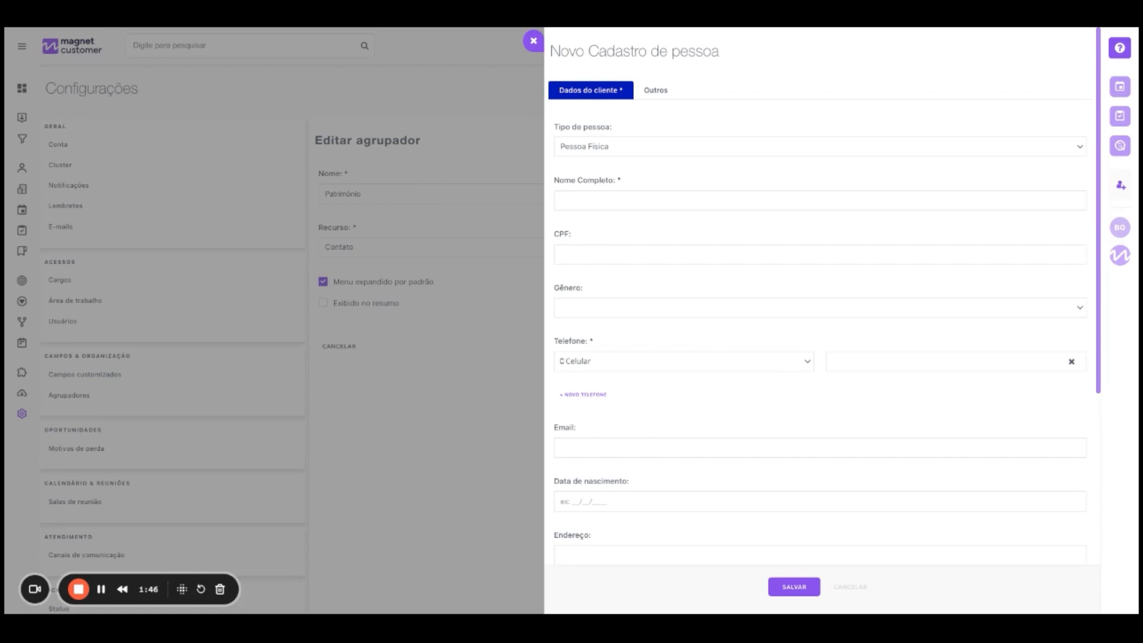
left_click(486, 162)
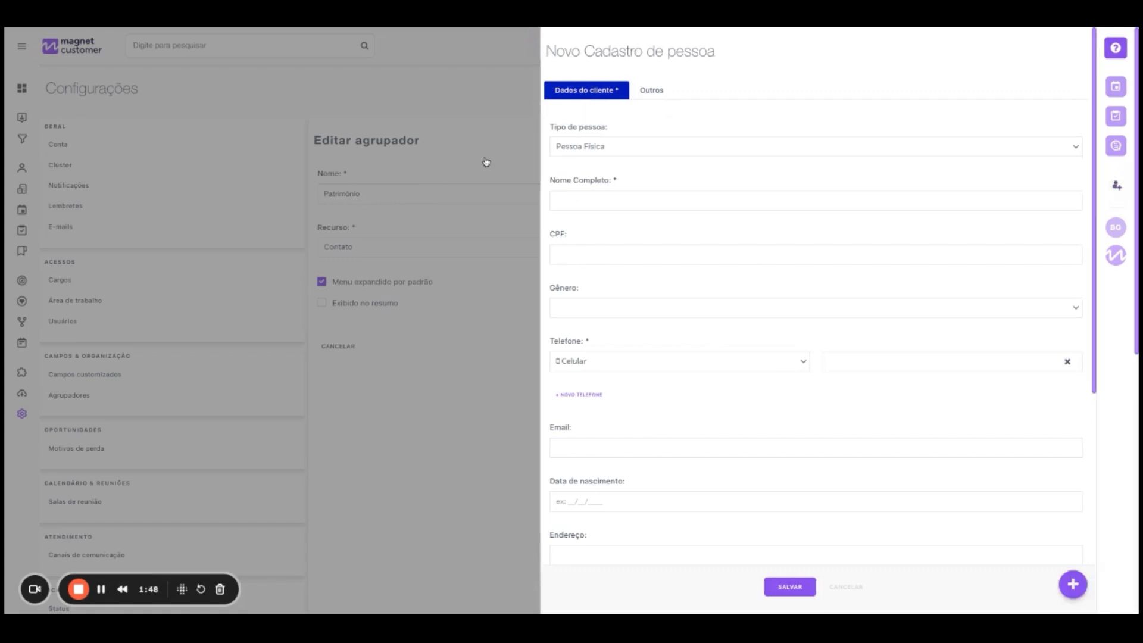
left_click(713, 249)
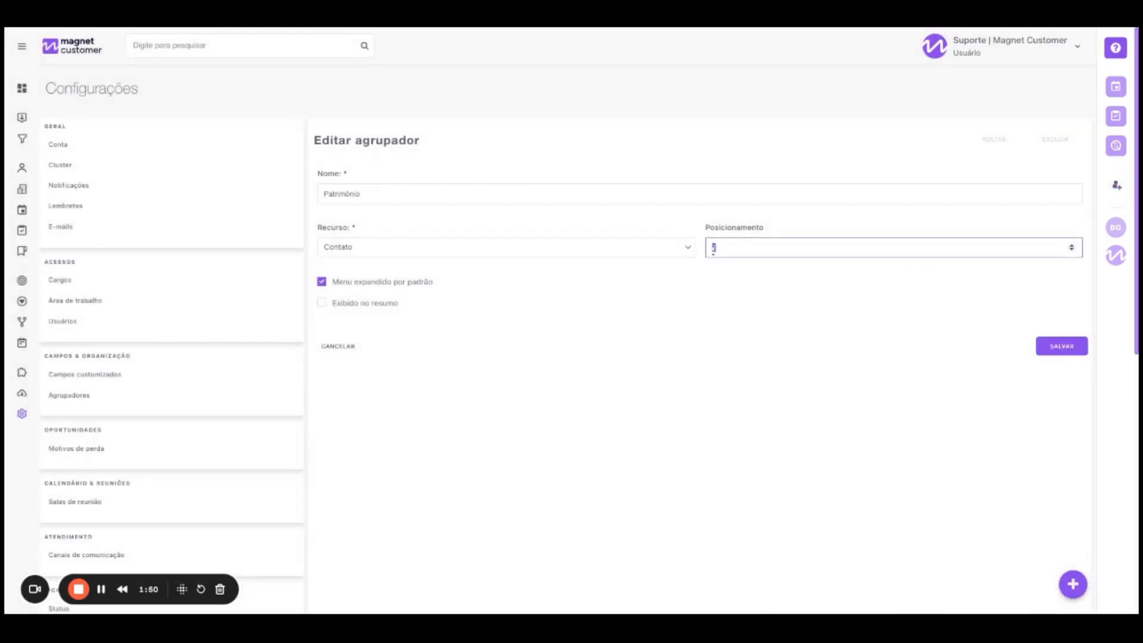
left_click(727, 225)
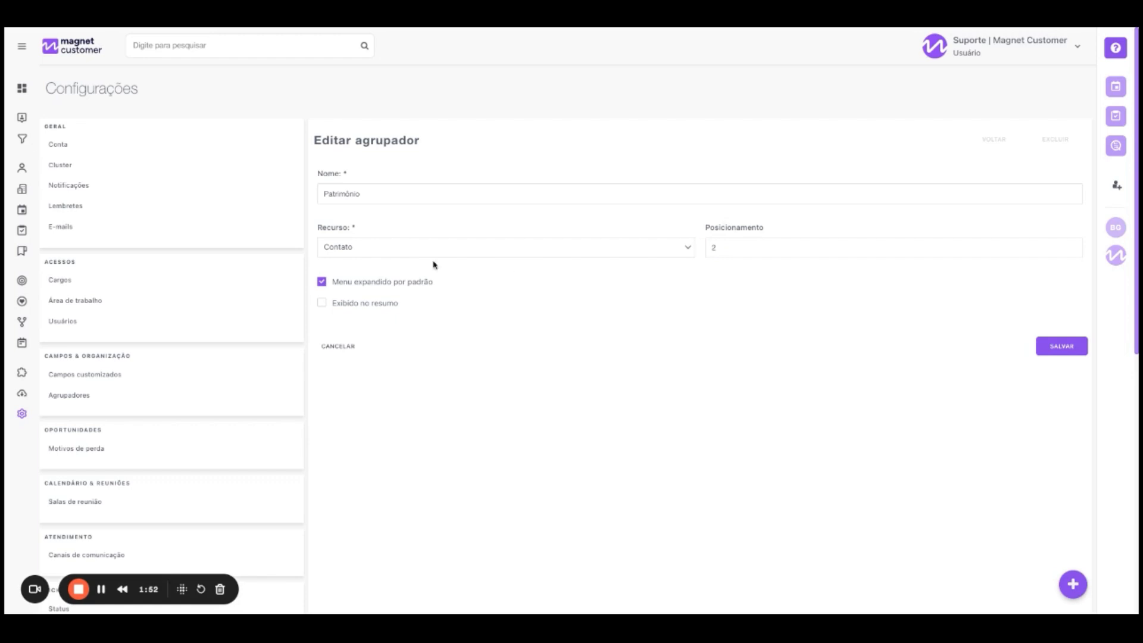
- Review the grouper's resource options, keep Contato, and save the edited grouper
left_click(363, 251)
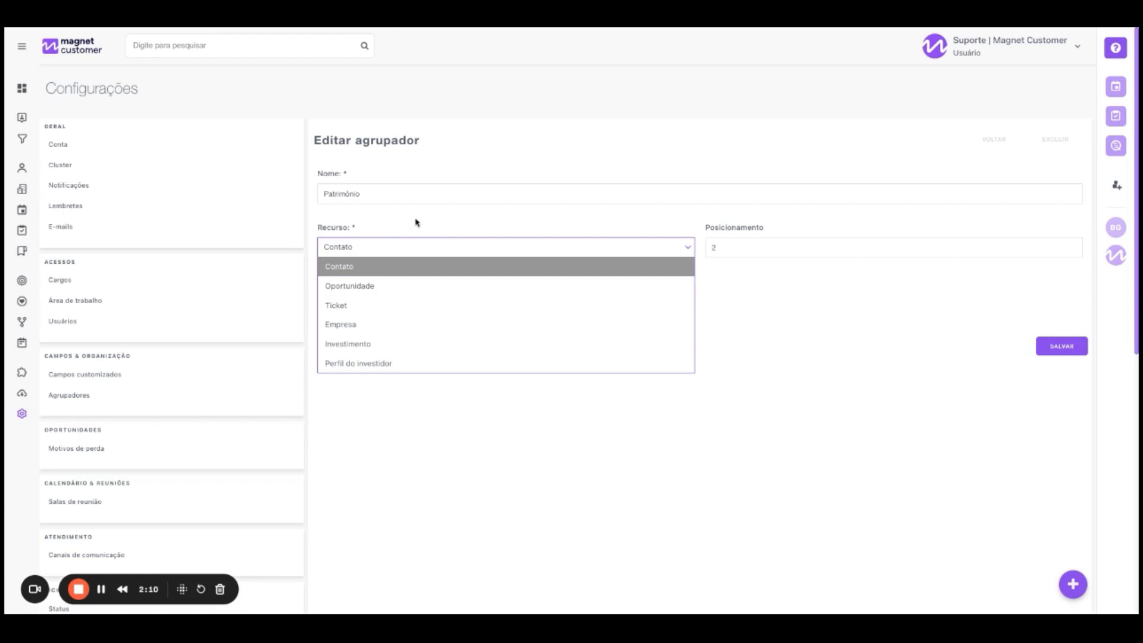
left_click(418, 221)
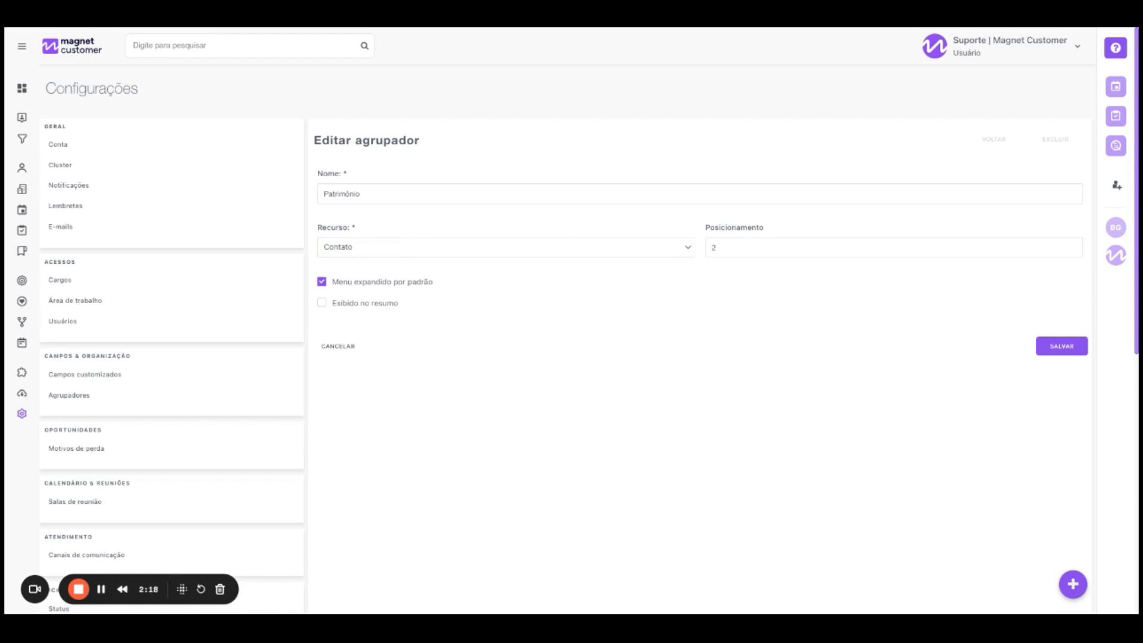
left_click(322, 282)
left_click(399, 288)
left_click(1041, 343)
left_click(708, 126)
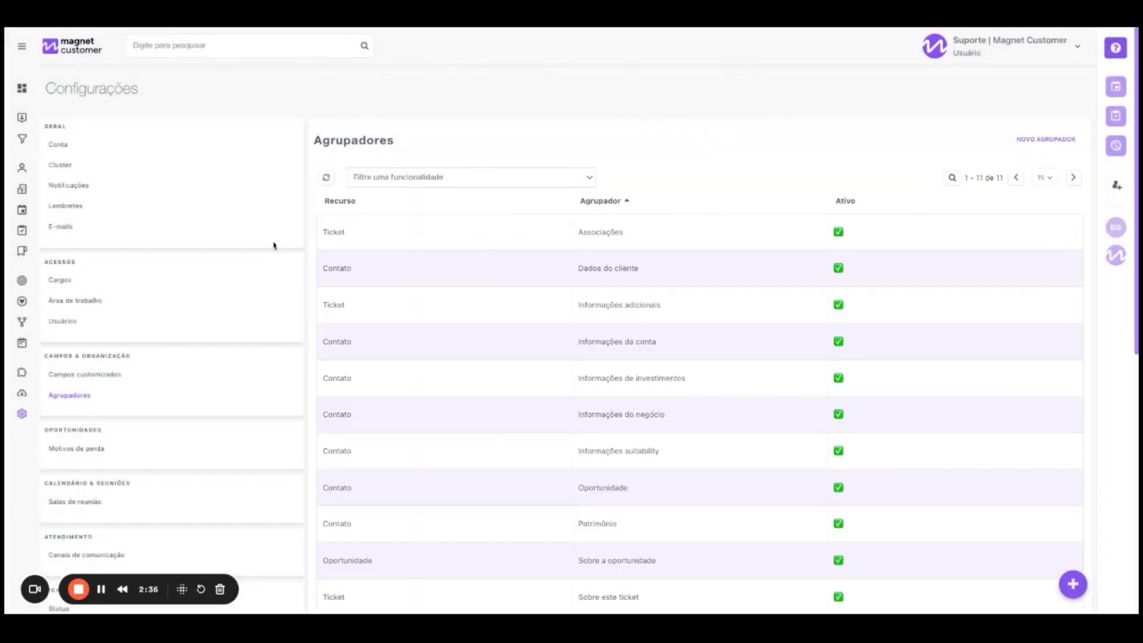
- Start a new custom field and name it "Patrimônio investido"
left_click(103, 383)
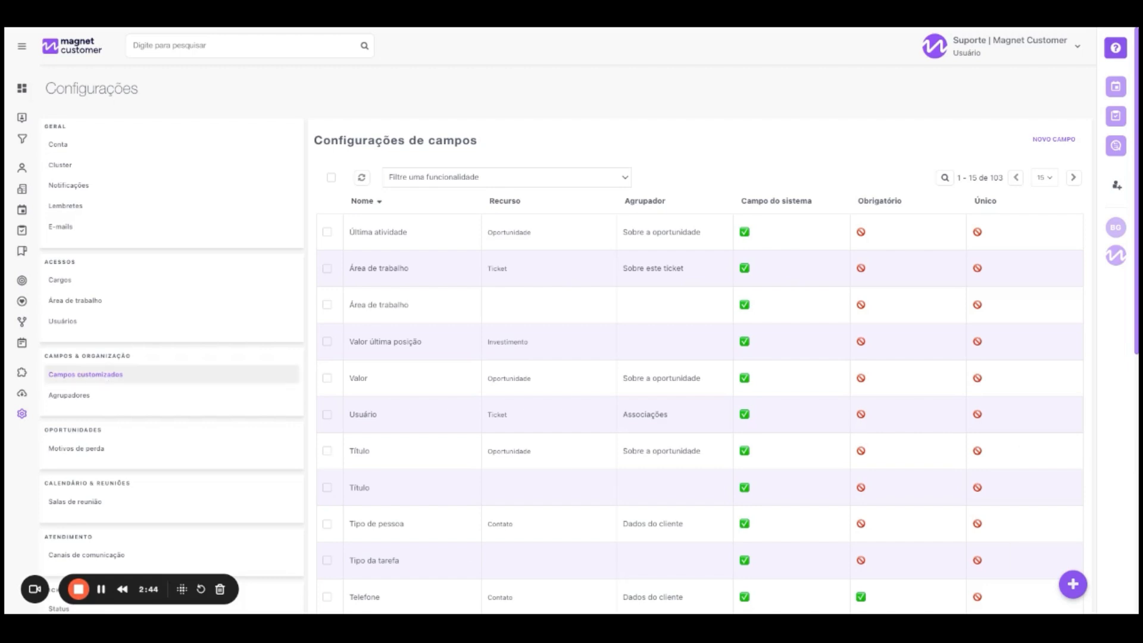
left_click(1054, 139)
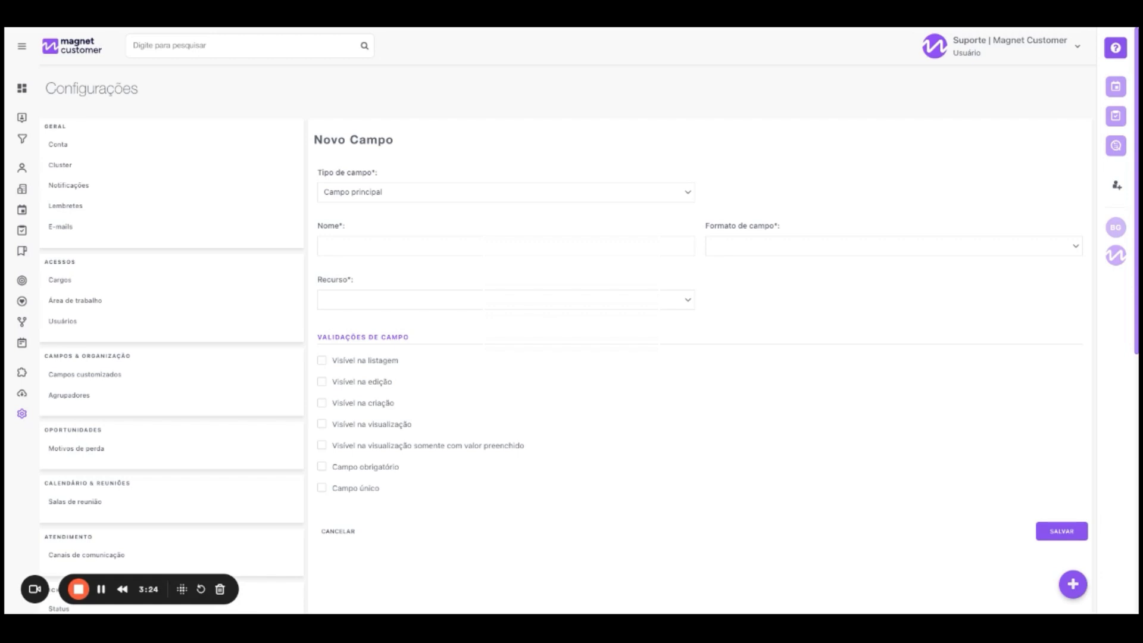
left_click(324, 246)
type("Patrimôn")
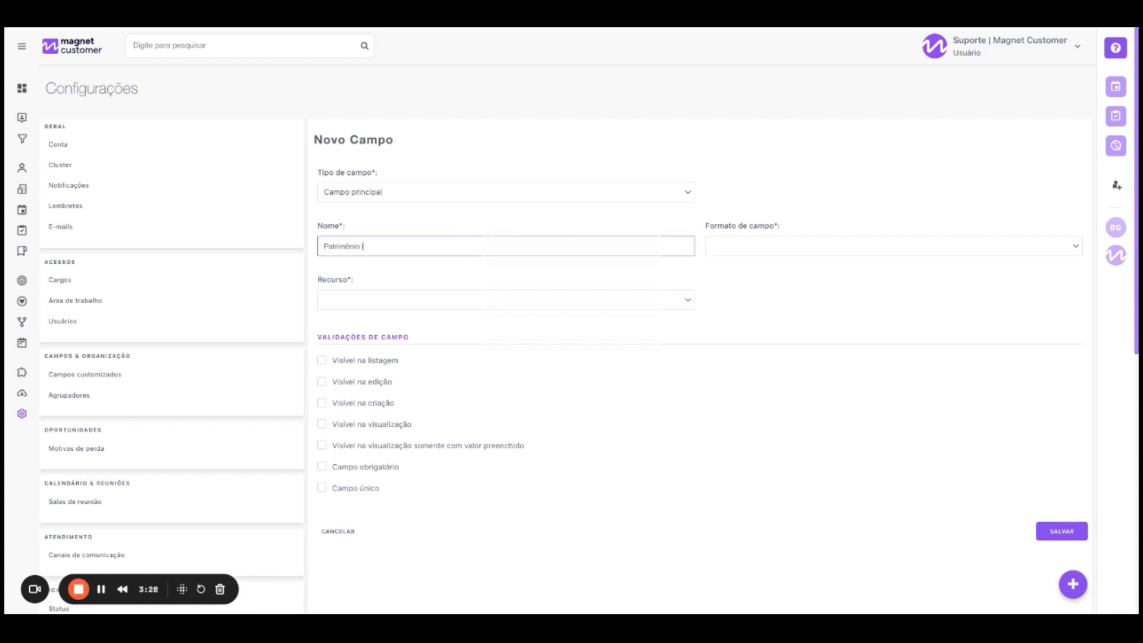
type("io investido")
left_click(496, 211)
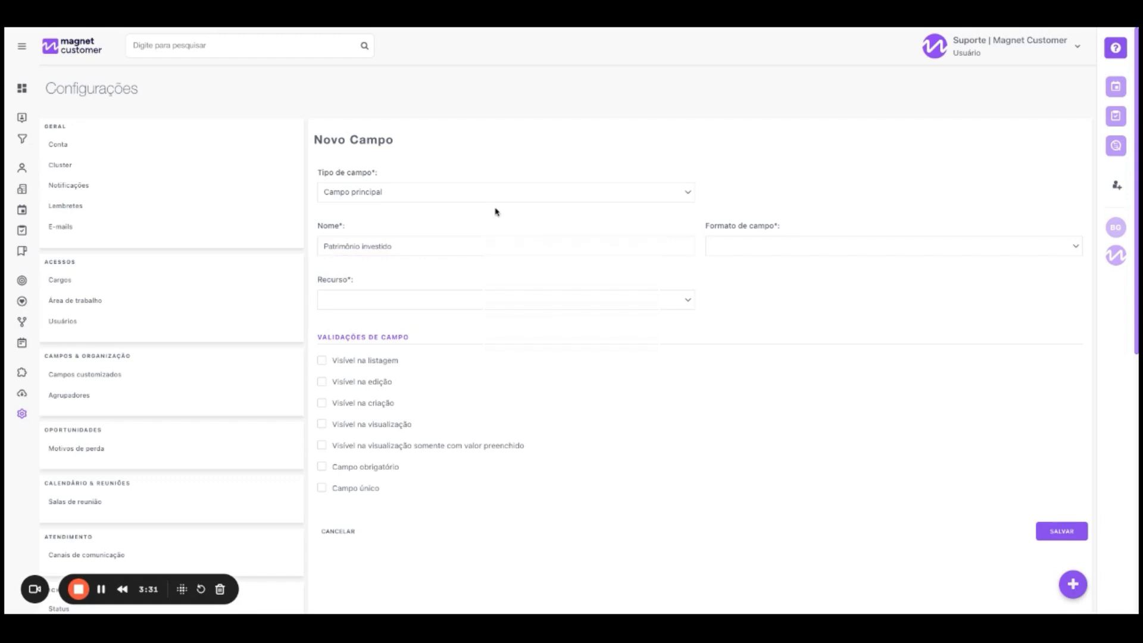
- Set the new field's format to Monetário and its resource to Contato
left_click(454, 303)
left_click(689, 301)
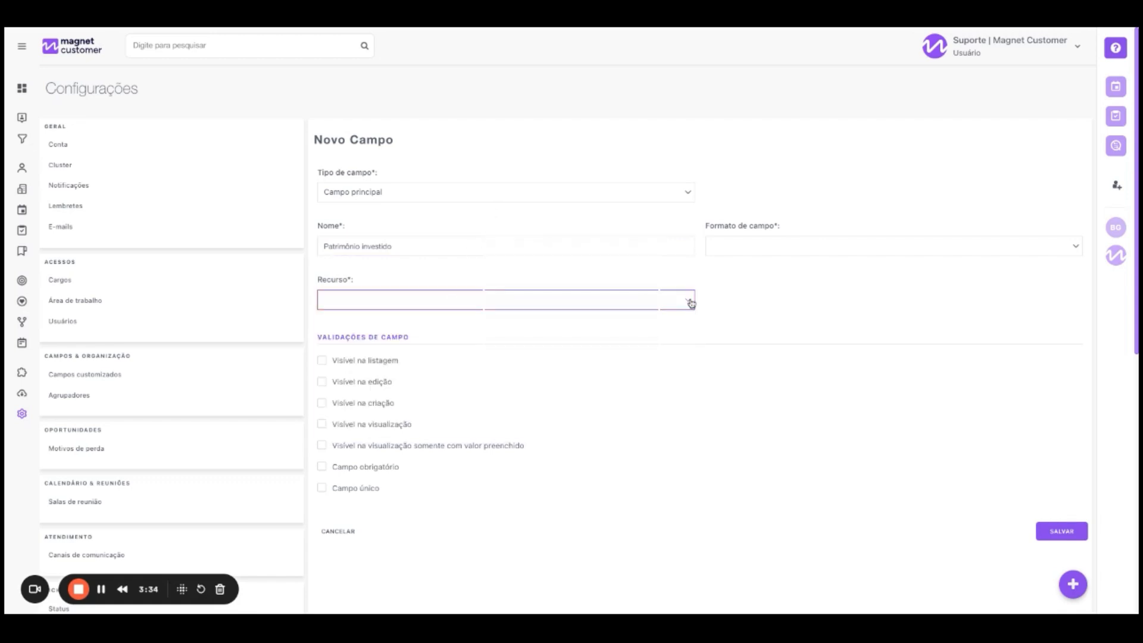
left_click(723, 246)
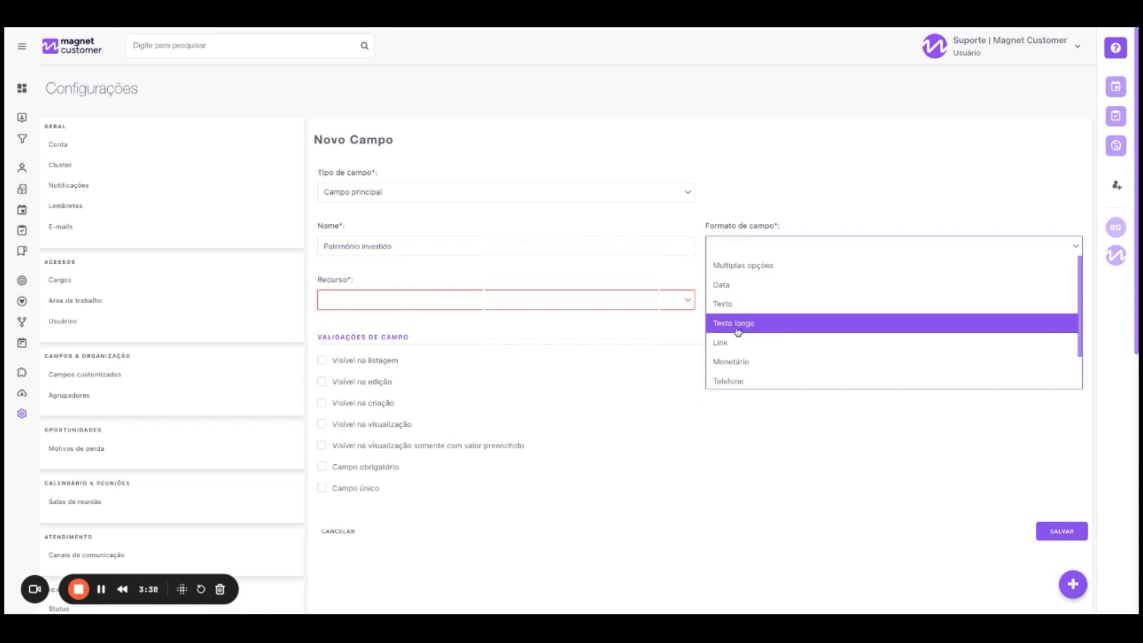
left_click(727, 361)
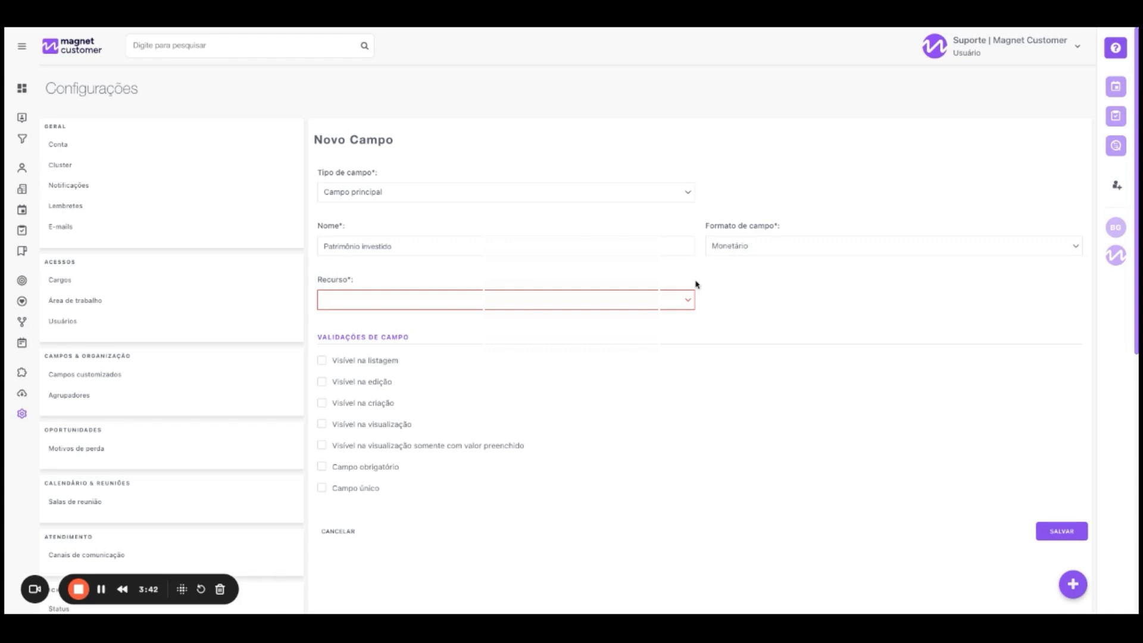
left_click(661, 299)
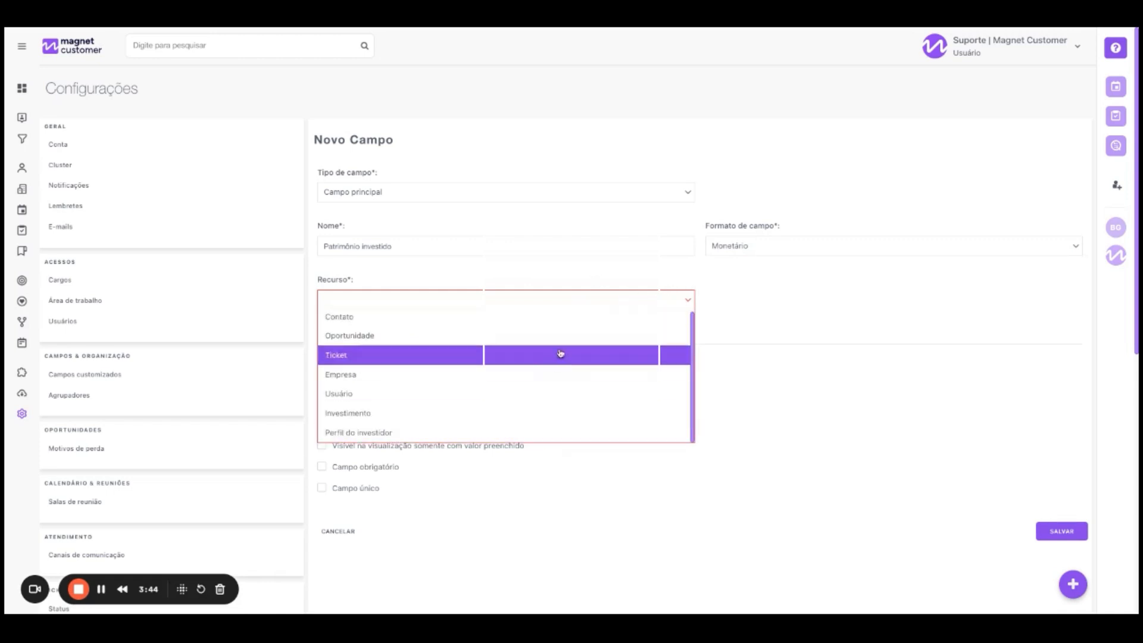
left_click(593, 322)
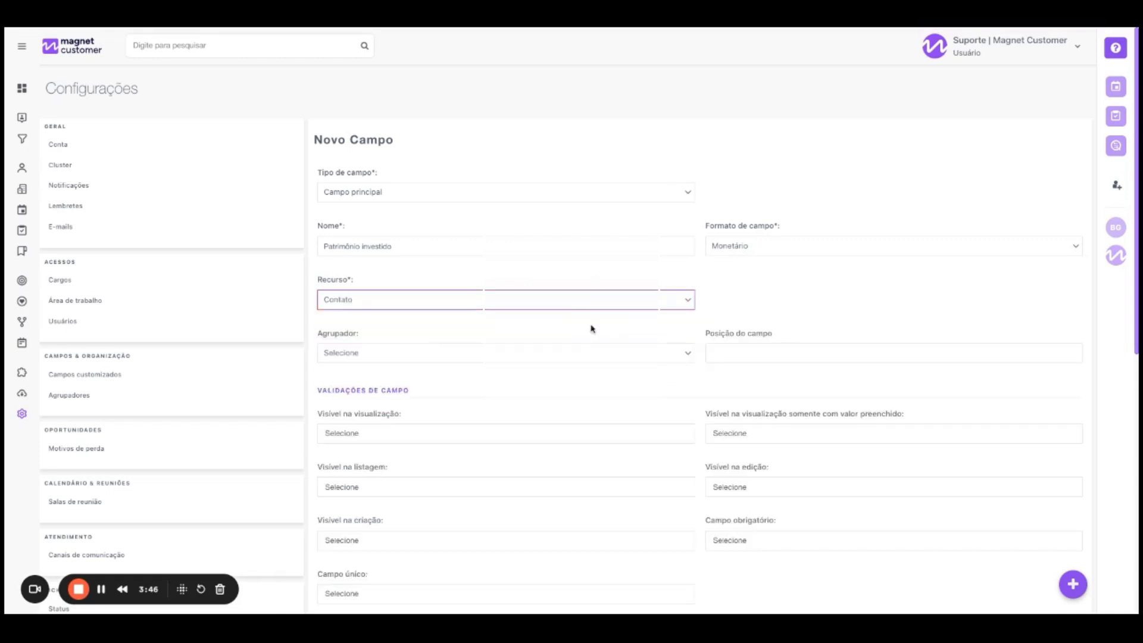
left_click(594, 328)
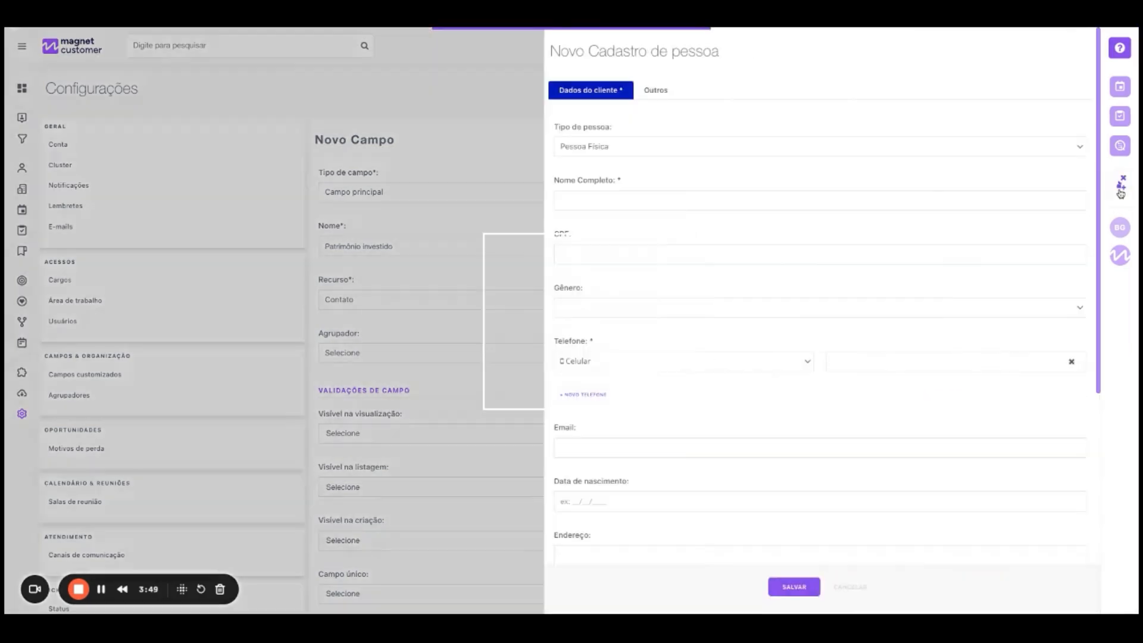
- Check the existing groupers in the new person form, assign the new field to the Patrimônio grouper, and set its position to 1
left_click(1117, 185)
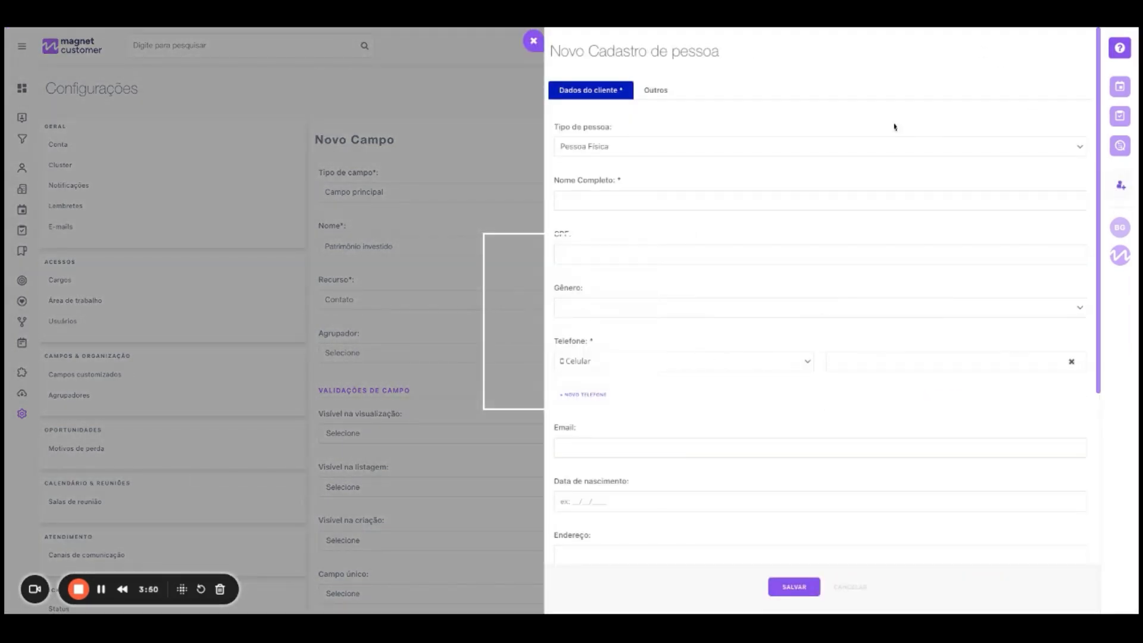
left_click(434, 270)
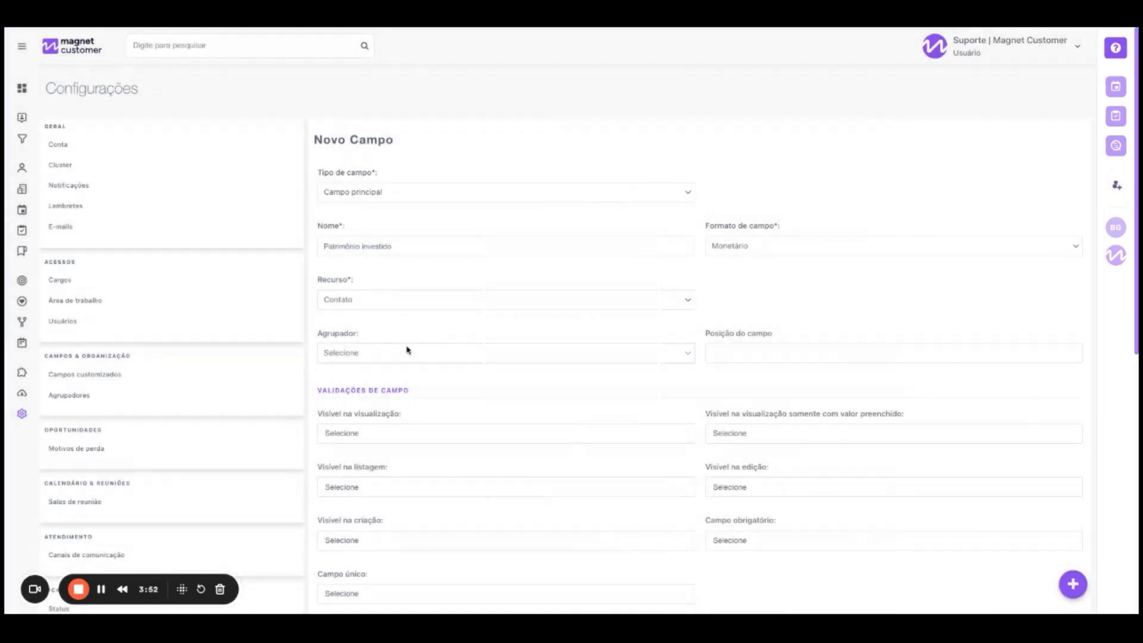
left_click(408, 350)
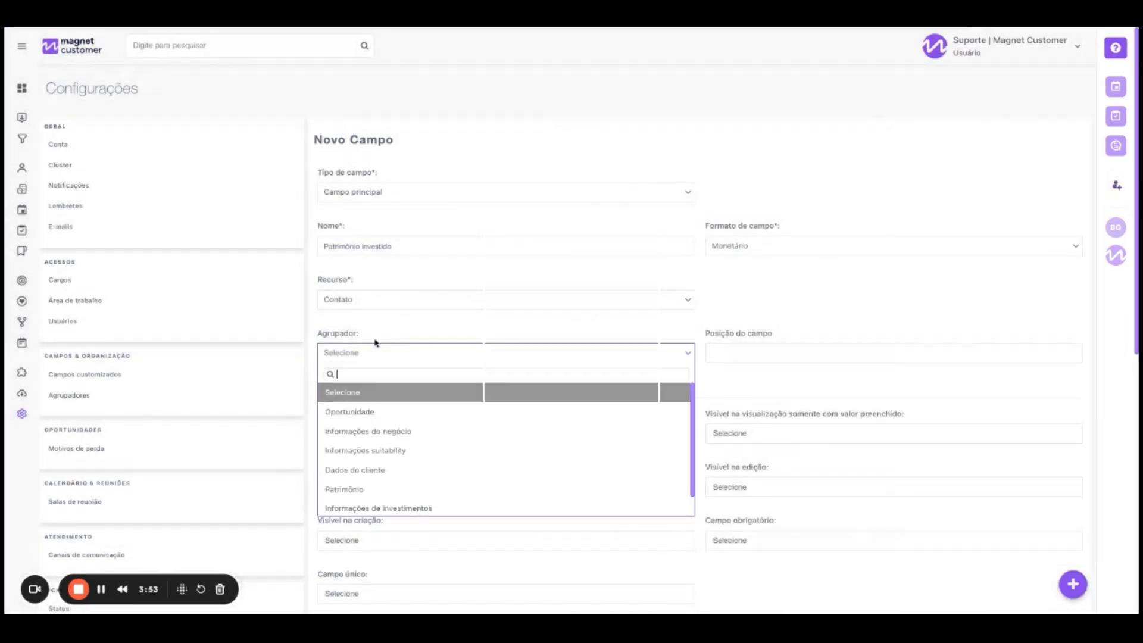
left_click(390, 486)
left_click(748, 359)
left_click(713, 388)
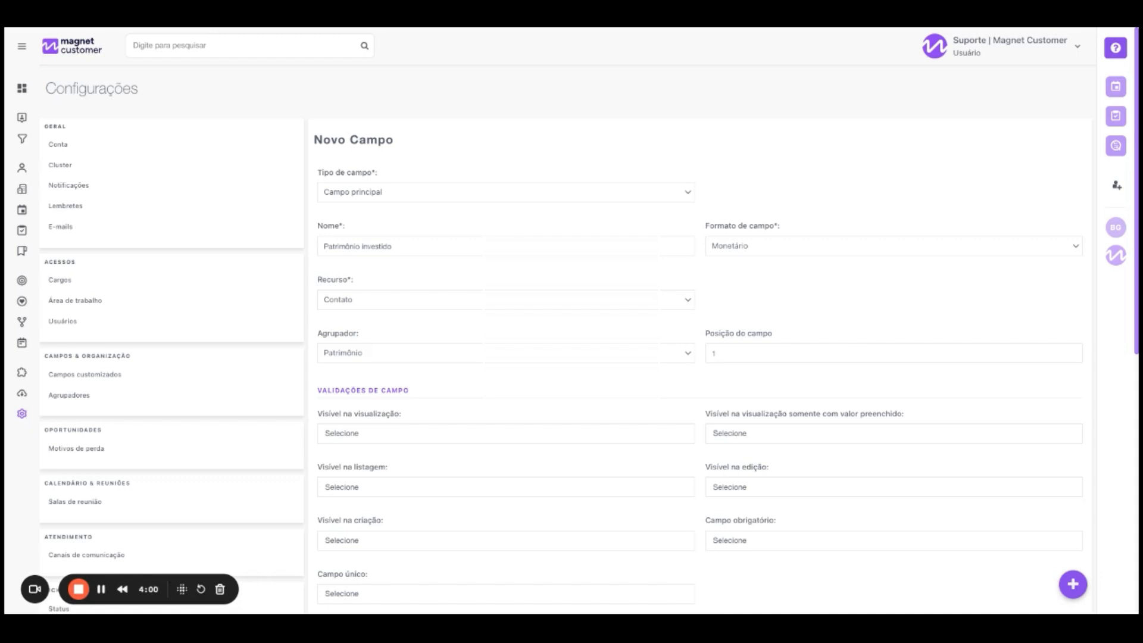
- Make the field visible in the record view (Visível na visualização) for Contato, Prospect and Lead
left_click(647, 440)
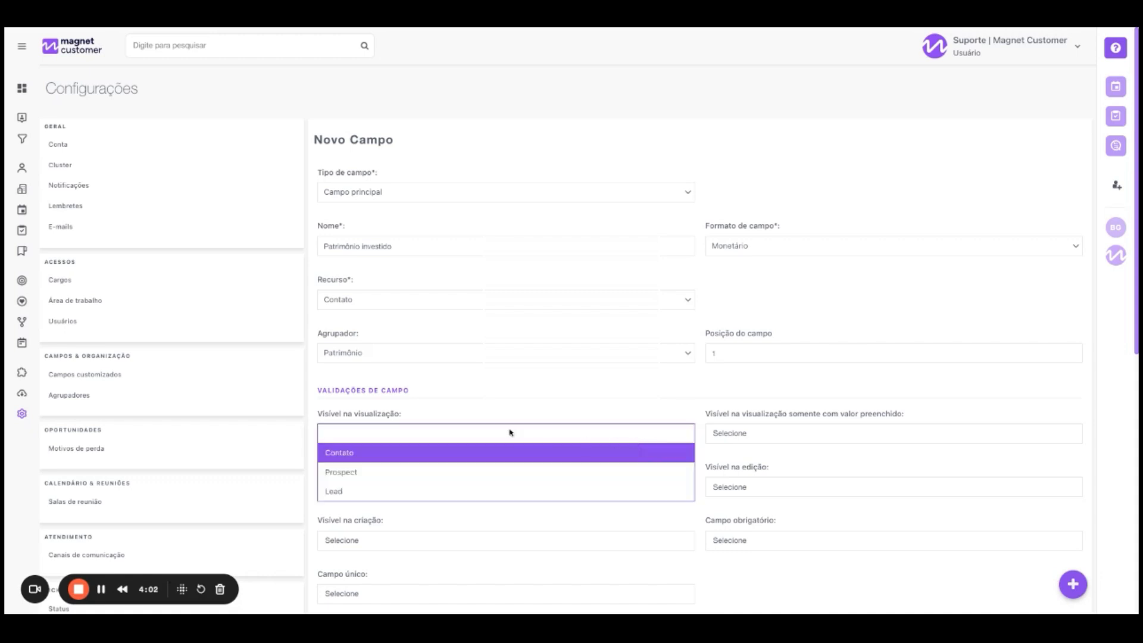
left_click(500, 457)
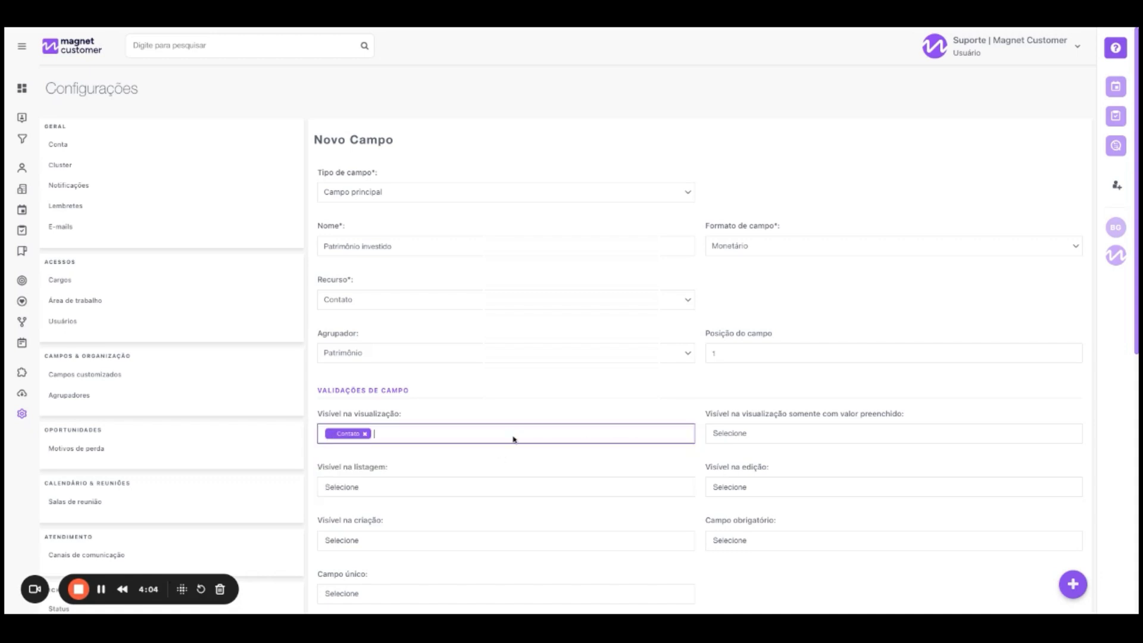
left_click(514, 440)
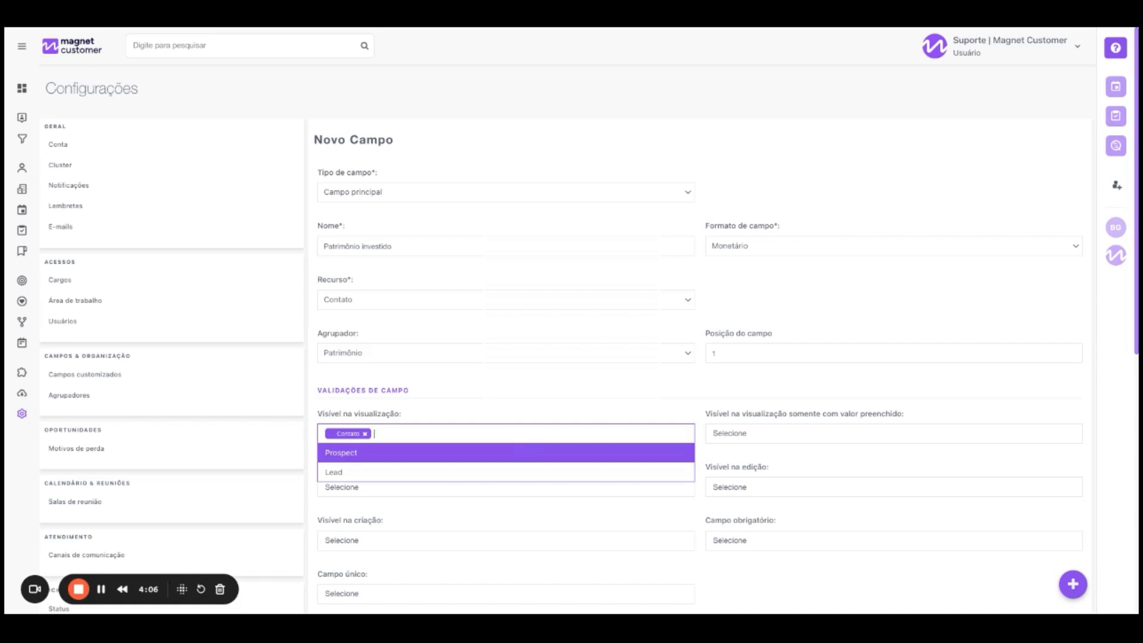
left_click(511, 454)
left_click(515, 441)
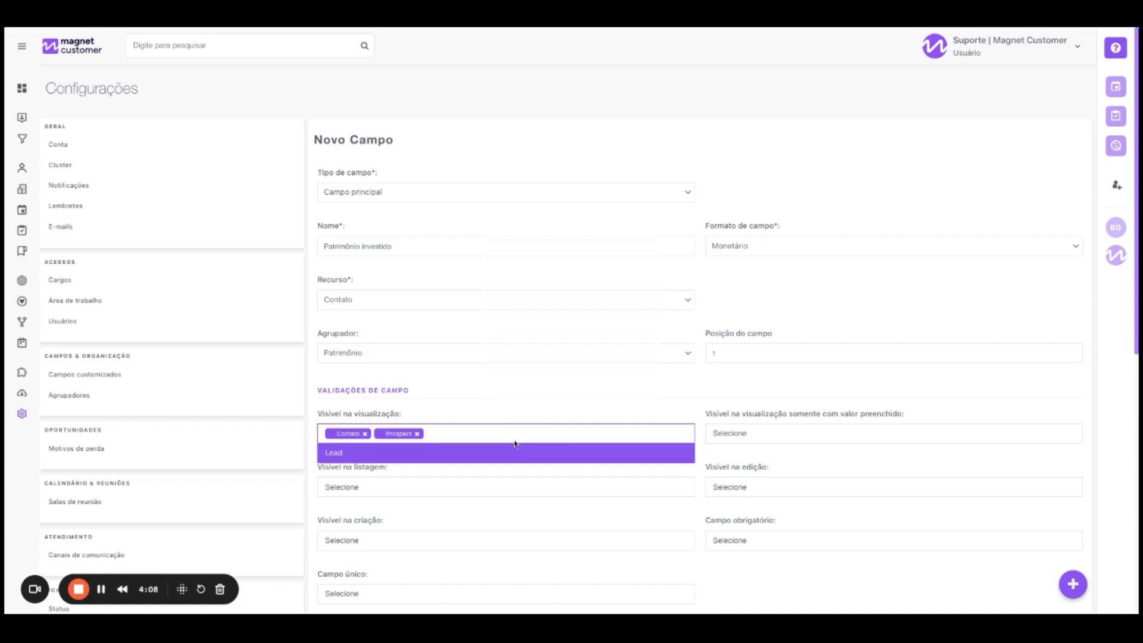
left_click(522, 456)
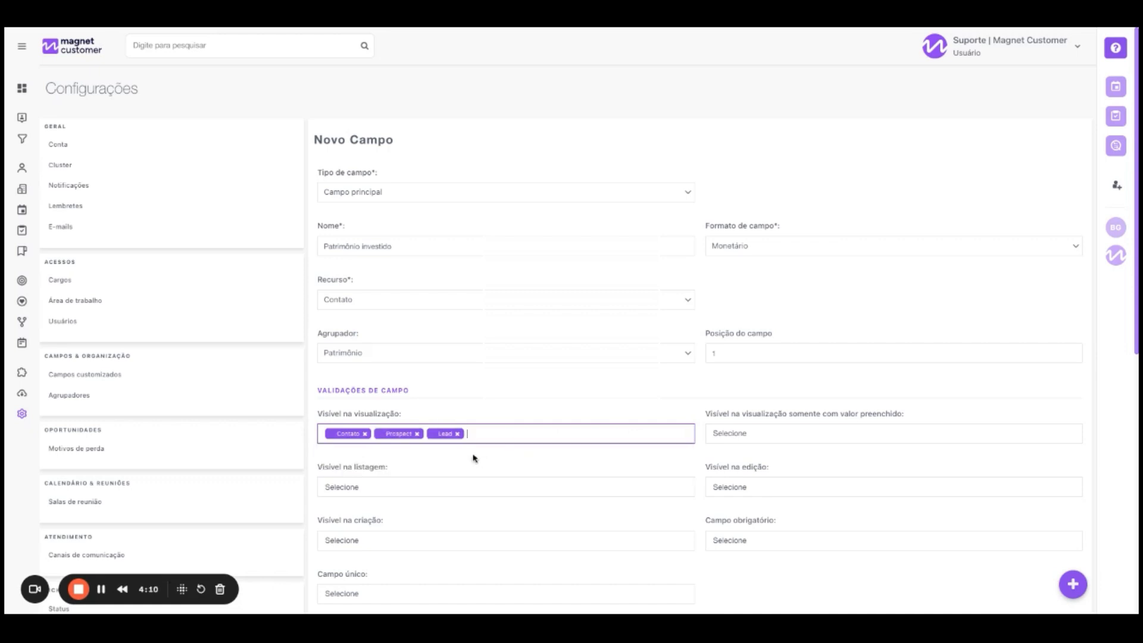
- Set "Visível na visualização somente com valor preenchido" to Contato, Prospect and Lead
left_click(783, 437)
scroll(783, 434, "down", 1)
left_click(789, 411)
left_click(790, 399)
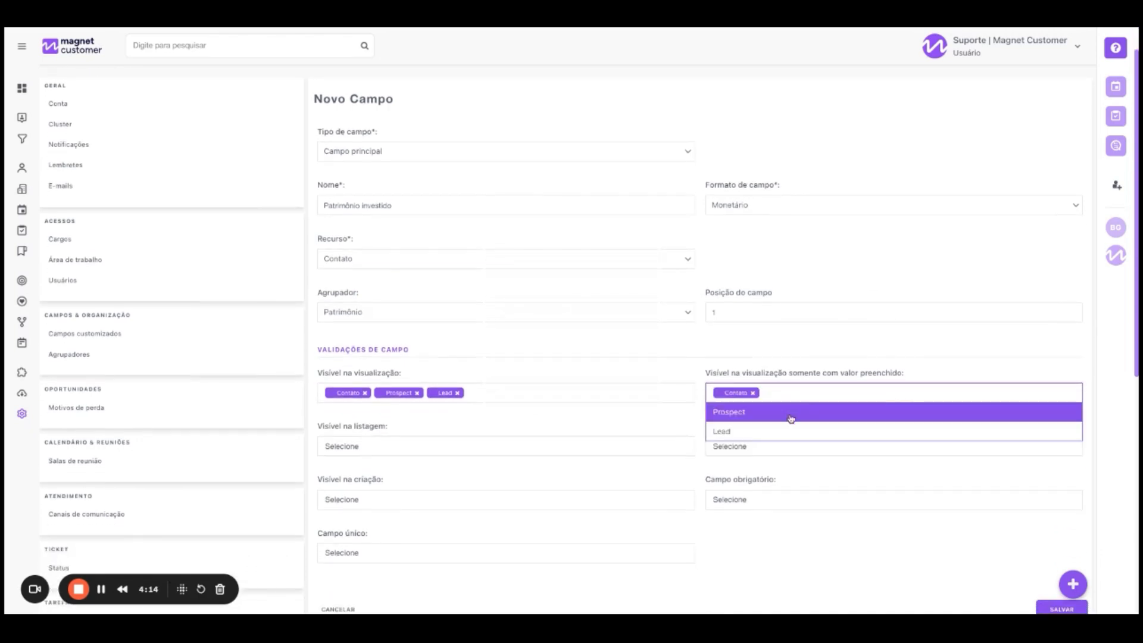
left_click(791, 418)
left_click(807, 396)
left_click(814, 412)
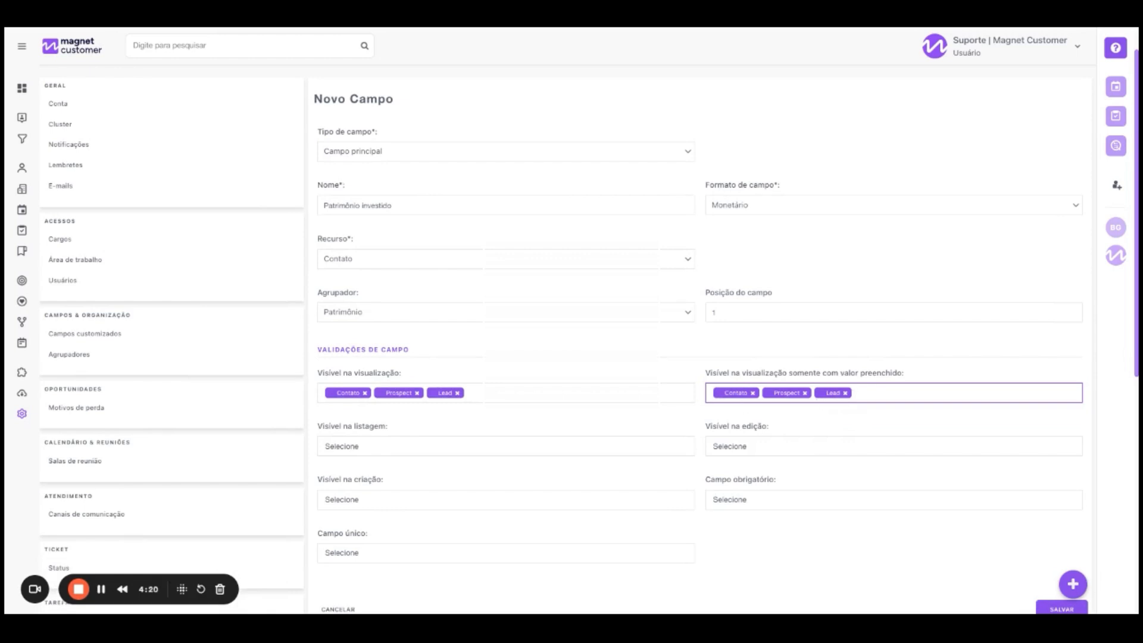
- Make the field visible during editing (Visível na edição) for Contato, Prospect and Lead
scroll(720, 423, "down", 2)
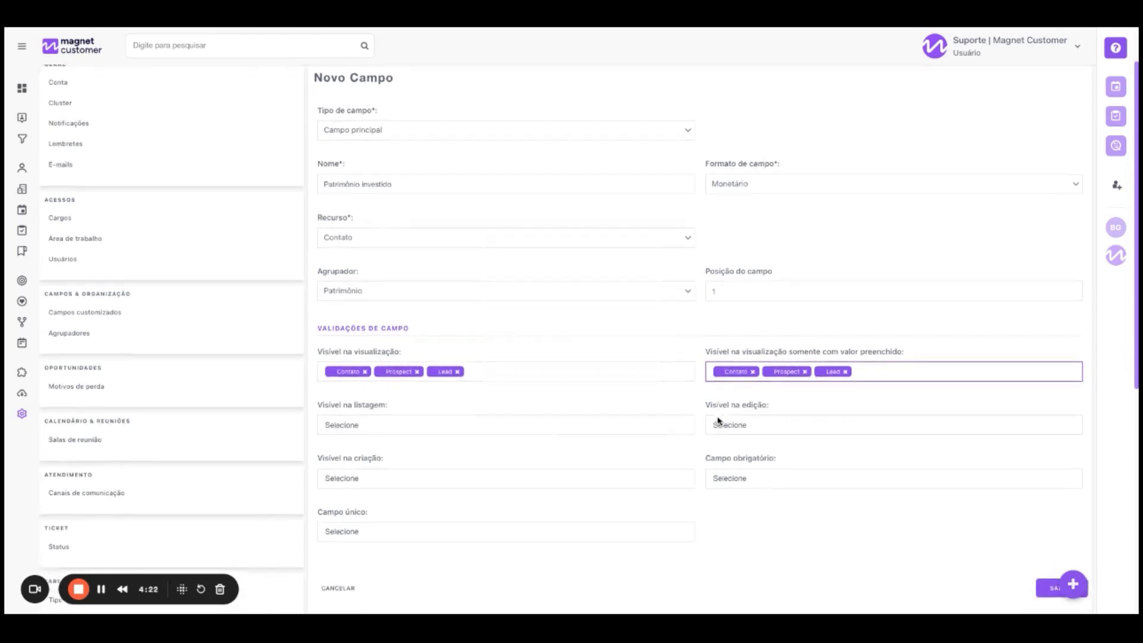
left_click(736, 369)
left_click(760, 381)
left_click(776, 369)
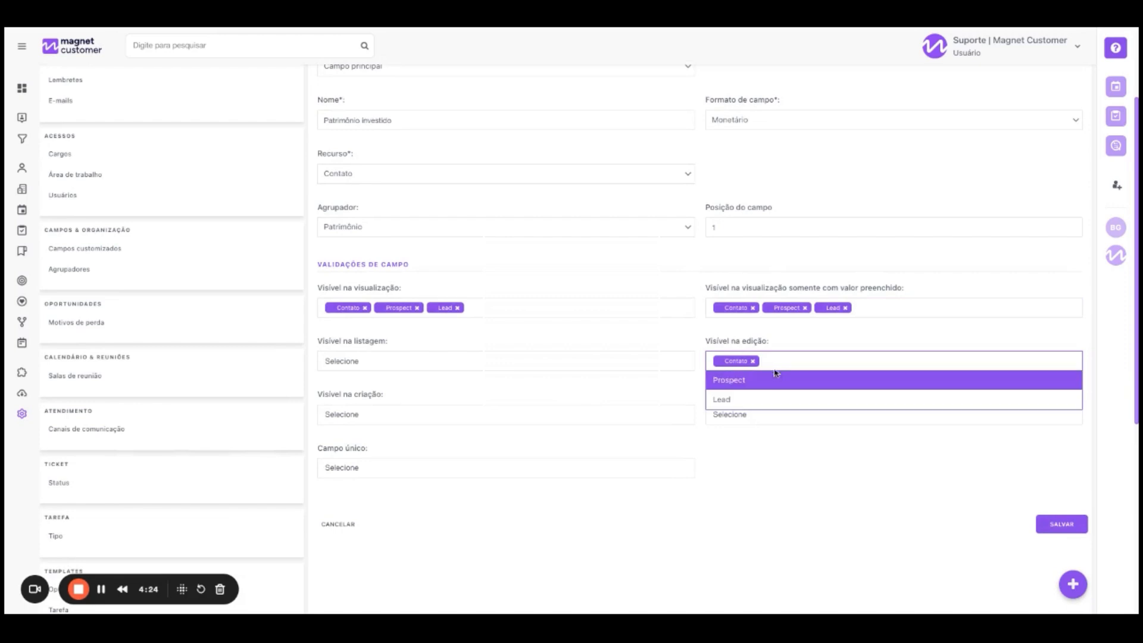
left_click(776, 378)
left_click(807, 368)
left_click(800, 380)
- Make the field visible during creation (Visível na criação) for Contato, Prospect and Lead
left_click(554, 420)
left_click(543, 437)
left_click(548, 442)
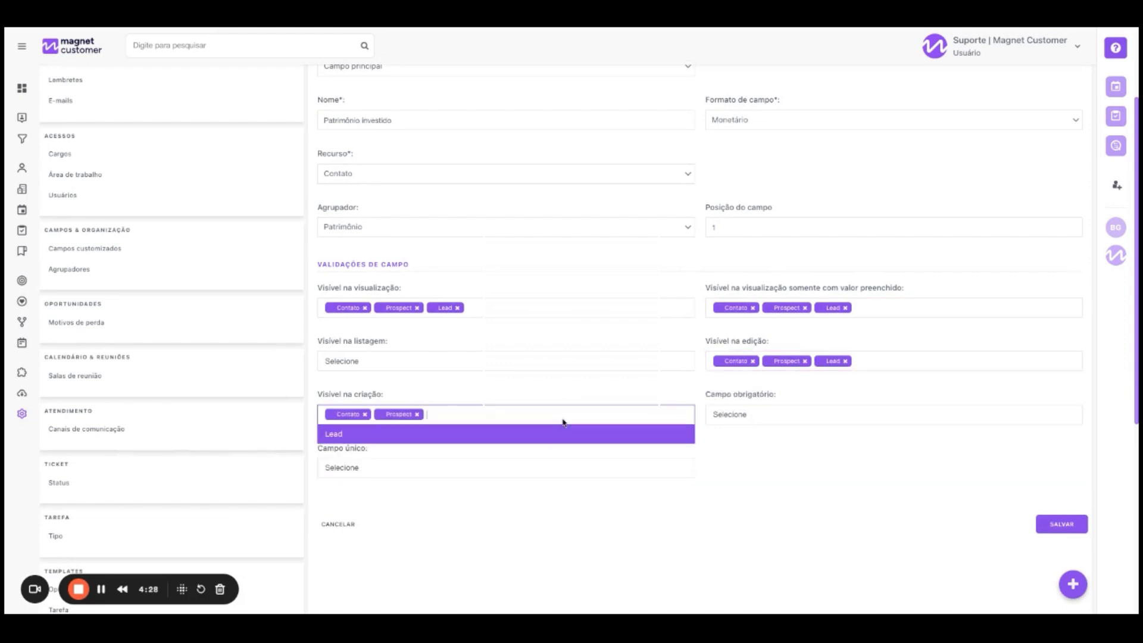
left_click(566, 442)
left_click(749, 460)
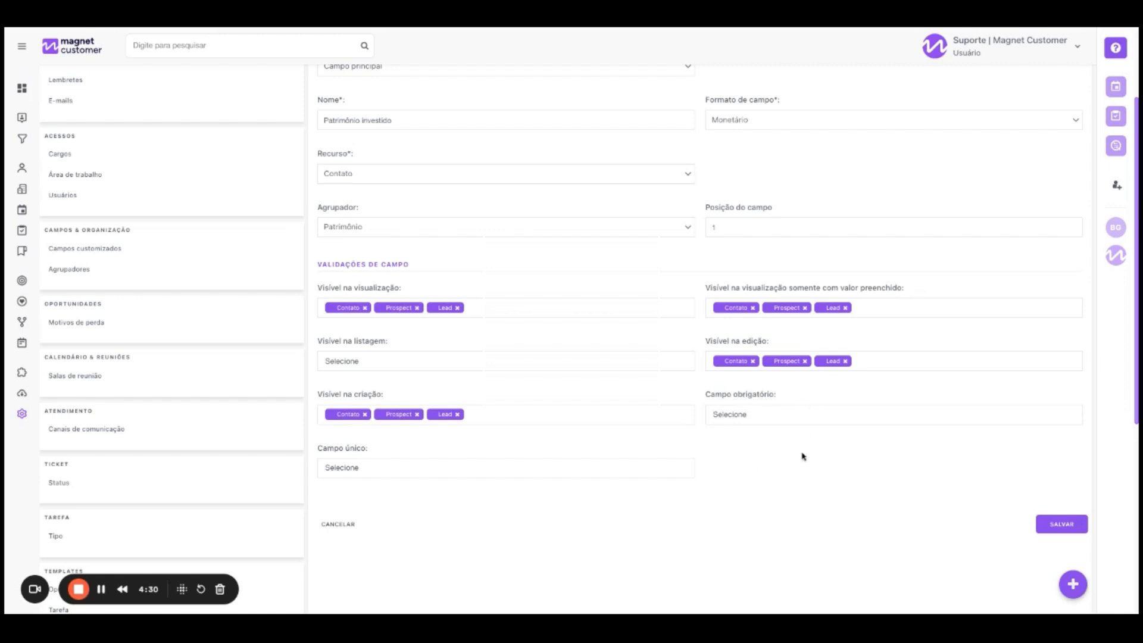
left_click(778, 415)
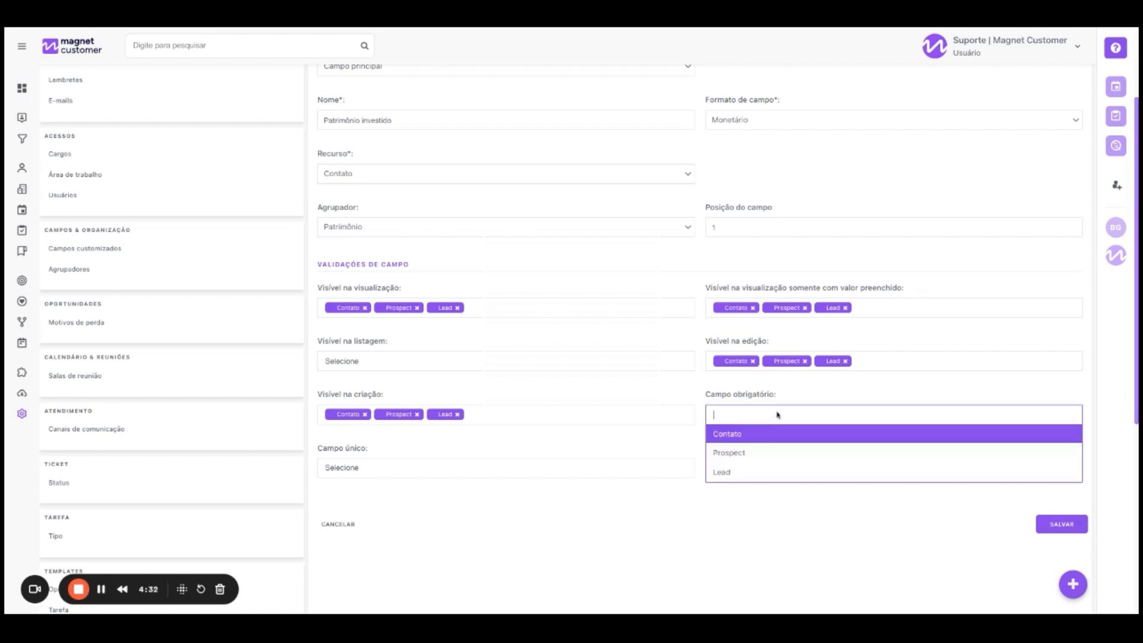
left_click(780, 472)
left_click(741, 447)
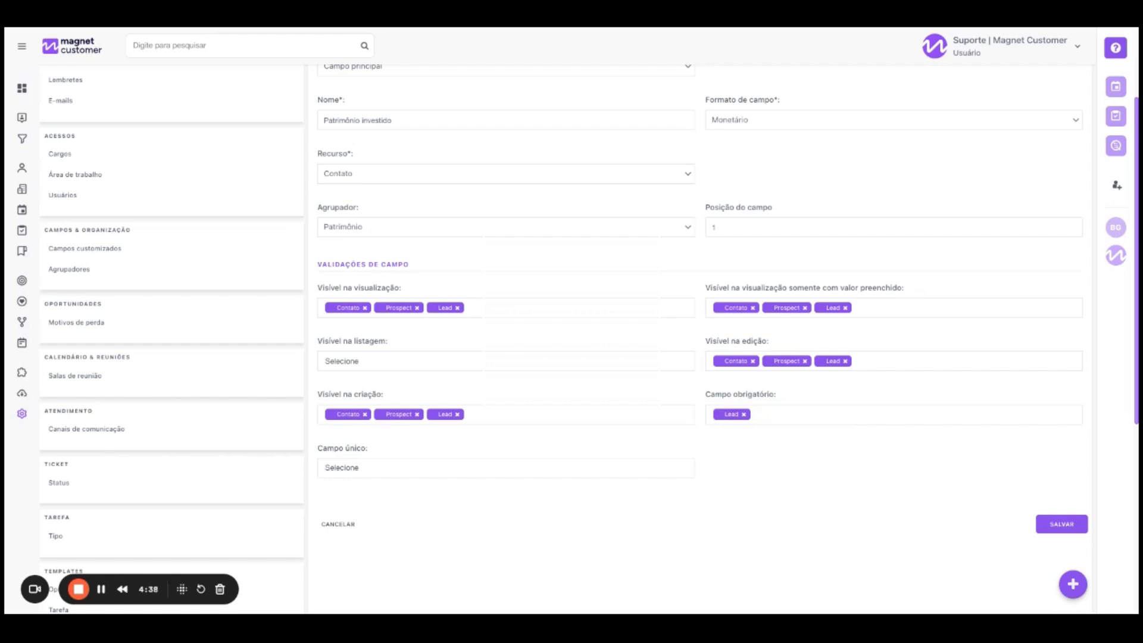
left_click(748, 420)
- Make the field mandatory (Campo obrigatório) for Contato and save the new custom field
left_click(745, 417)
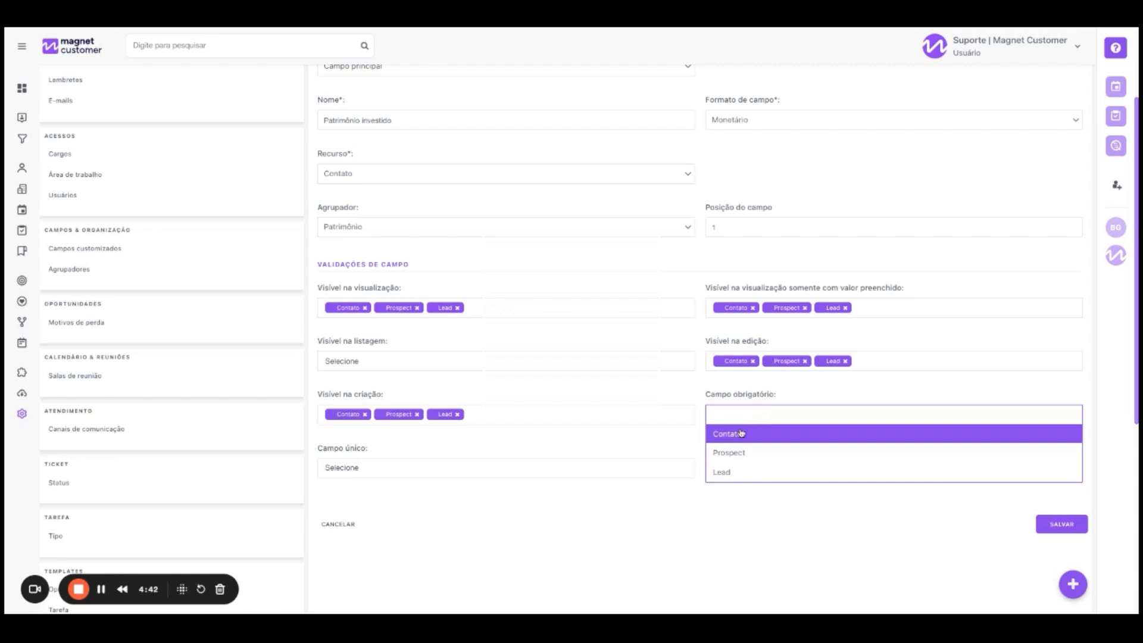
left_click(740, 433)
left_click(689, 391)
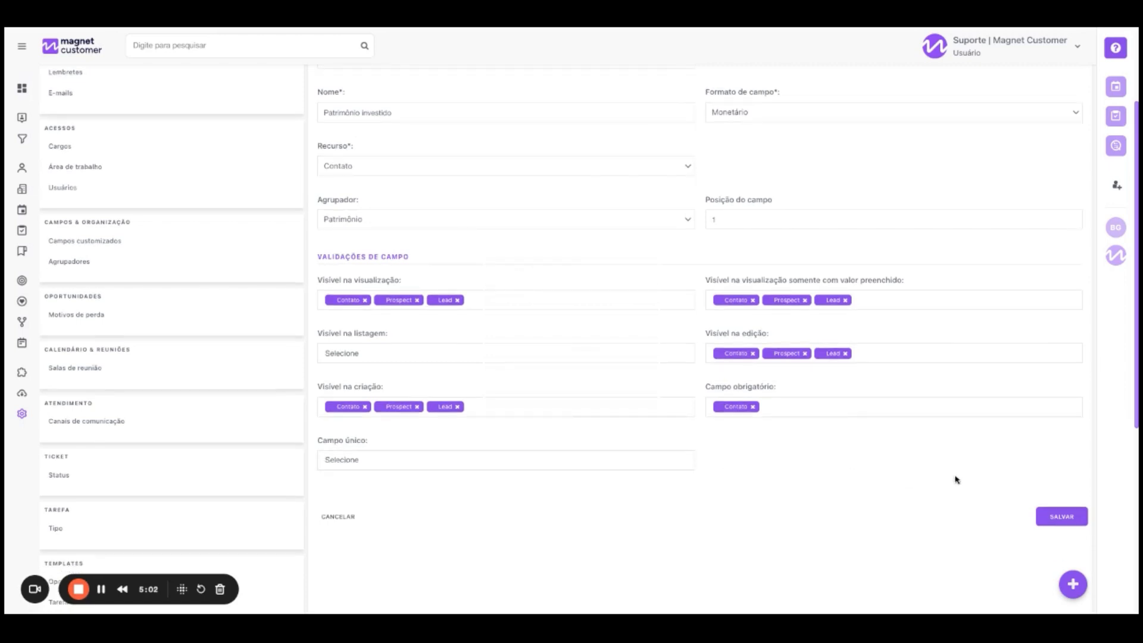
left_click(1055, 513)
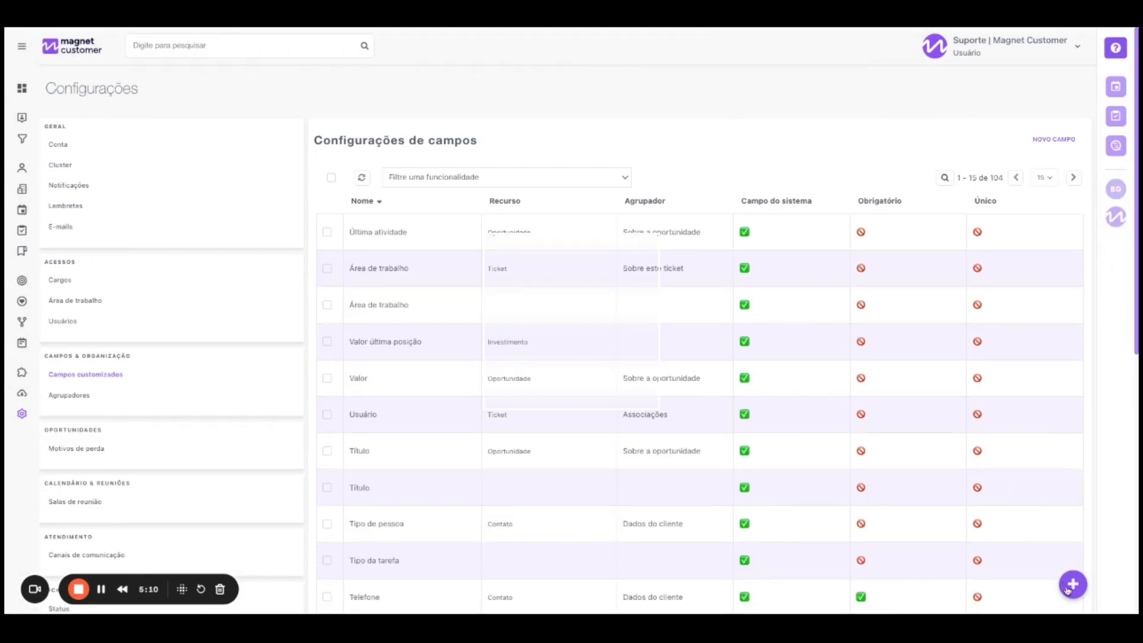
- Check the Patrimônio section of a new person form for the mandatory "Patrimônio investido" field, and close the form
left_click(1073, 584)
left_click(1072, 395)
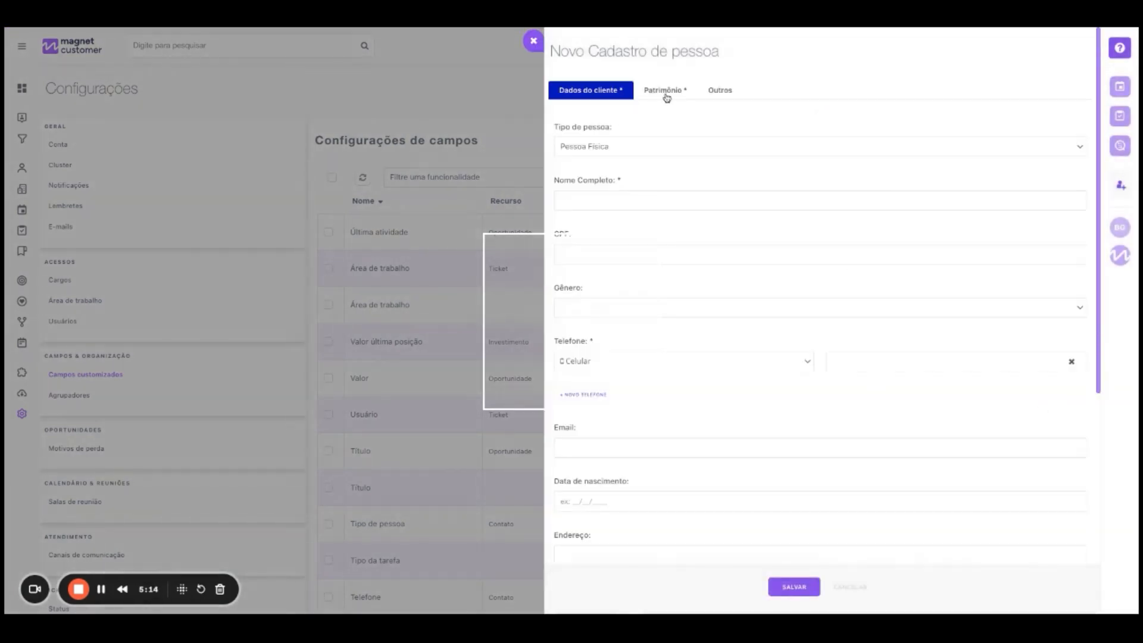
left_click(682, 93)
triple_click(597, 127)
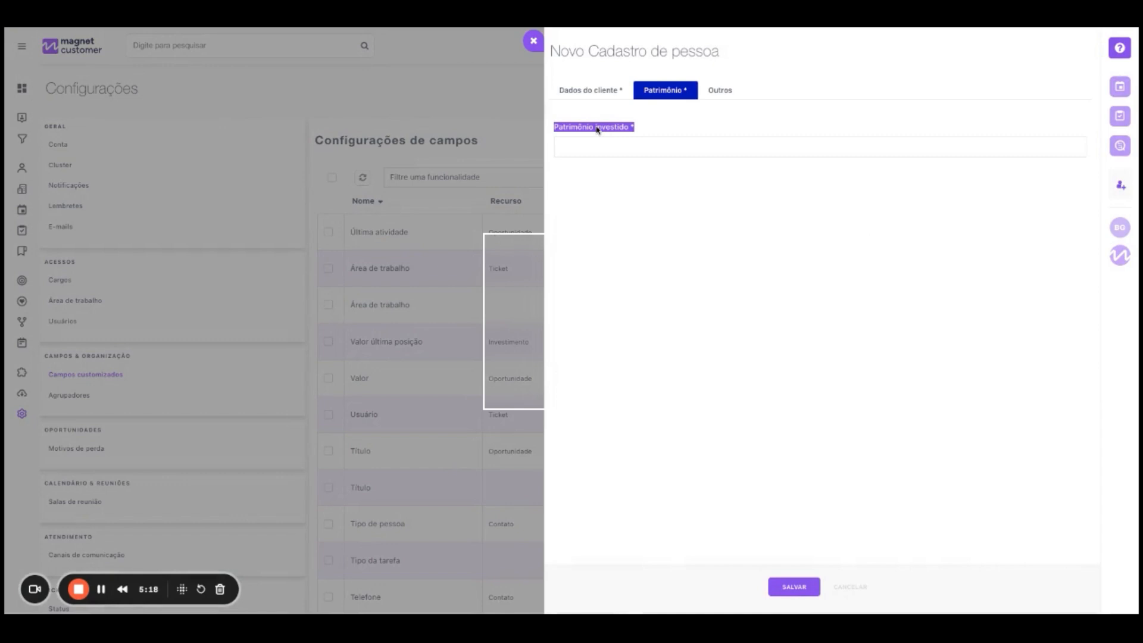
left_click(639, 132)
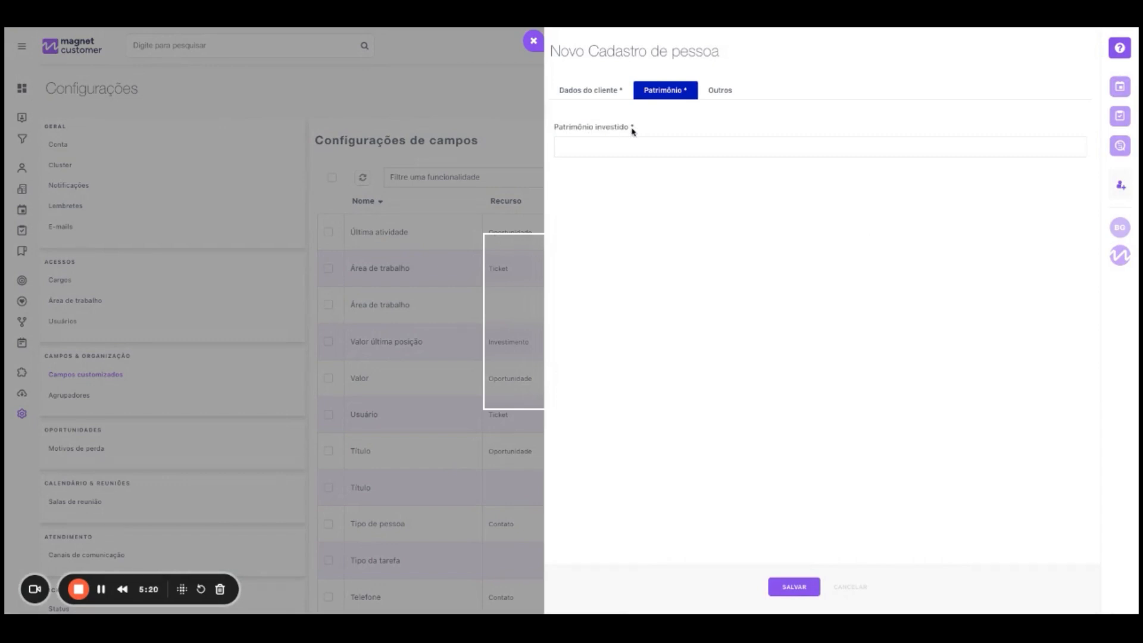
left_click(540, 44)
- Search the custom fields for "patrim", remove Contato from the mandatory setting of "Patrimônio investido", and save the field
left_click(944, 178)
type("patrimri")
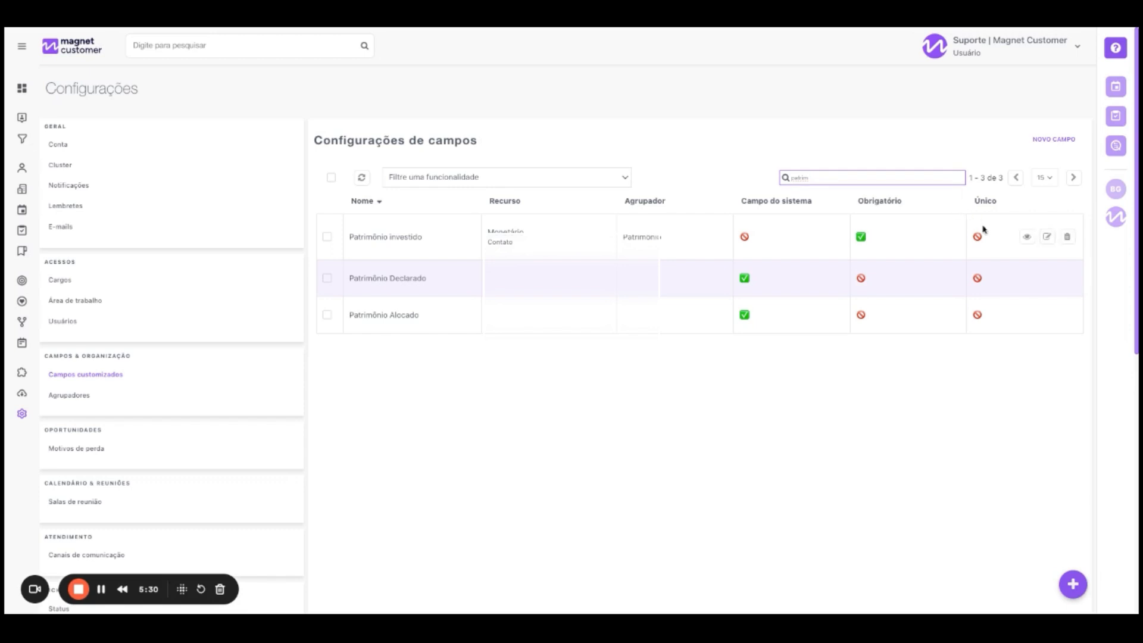
left_click(1047, 239)
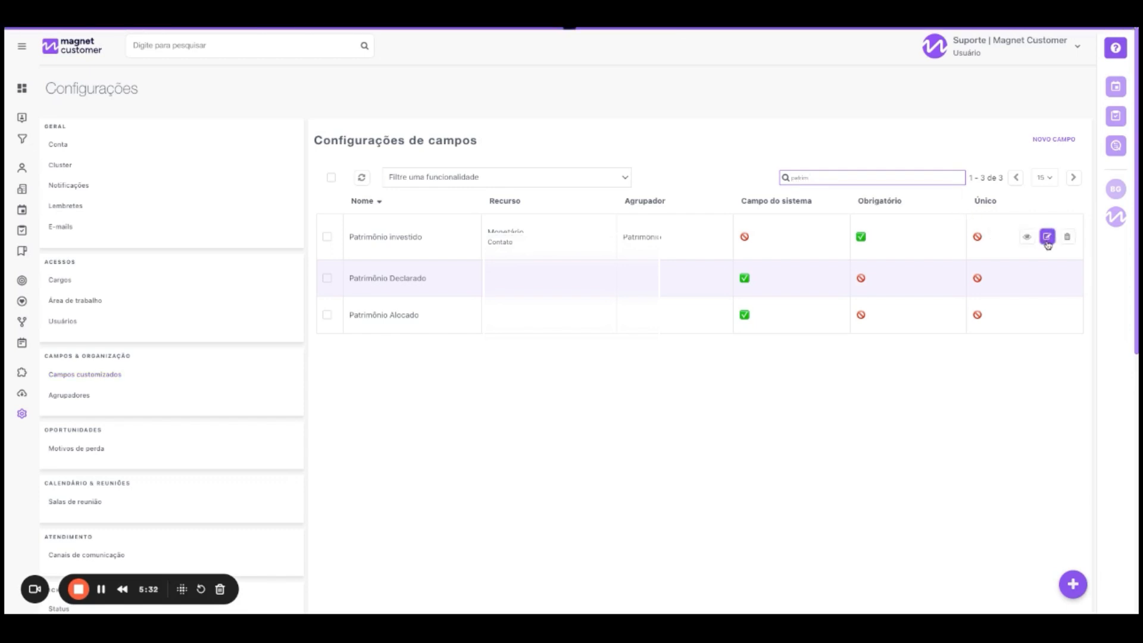
scroll(653, 365, "down", 2)
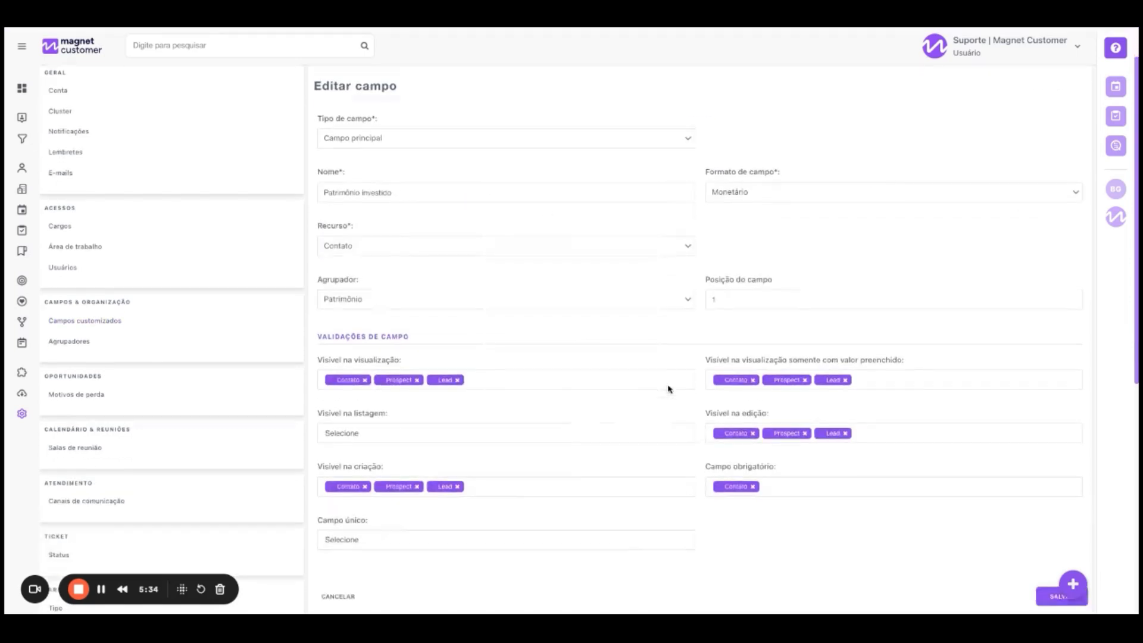
scroll(883, 526, "down", 1)
left_click(1066, 494)
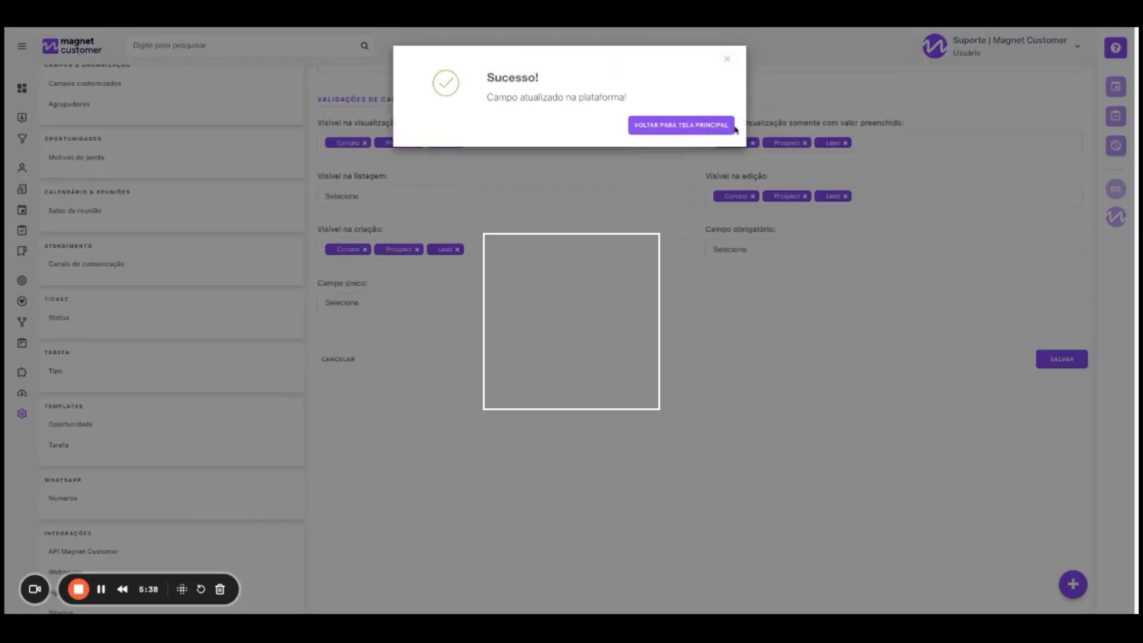
left_click(710, 126)
- Recheck whether "Patrimônio investido" is still mandatory in the Patrimônio section of a new person form, and close it
mouse_move(1073, 584)
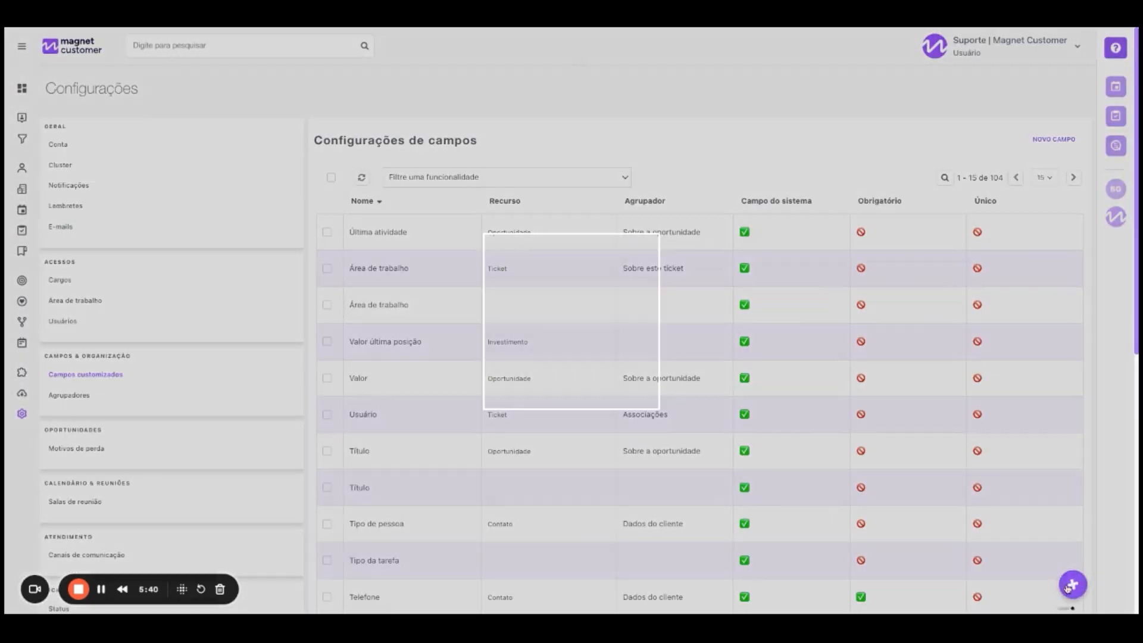
left_click(1073, 405)
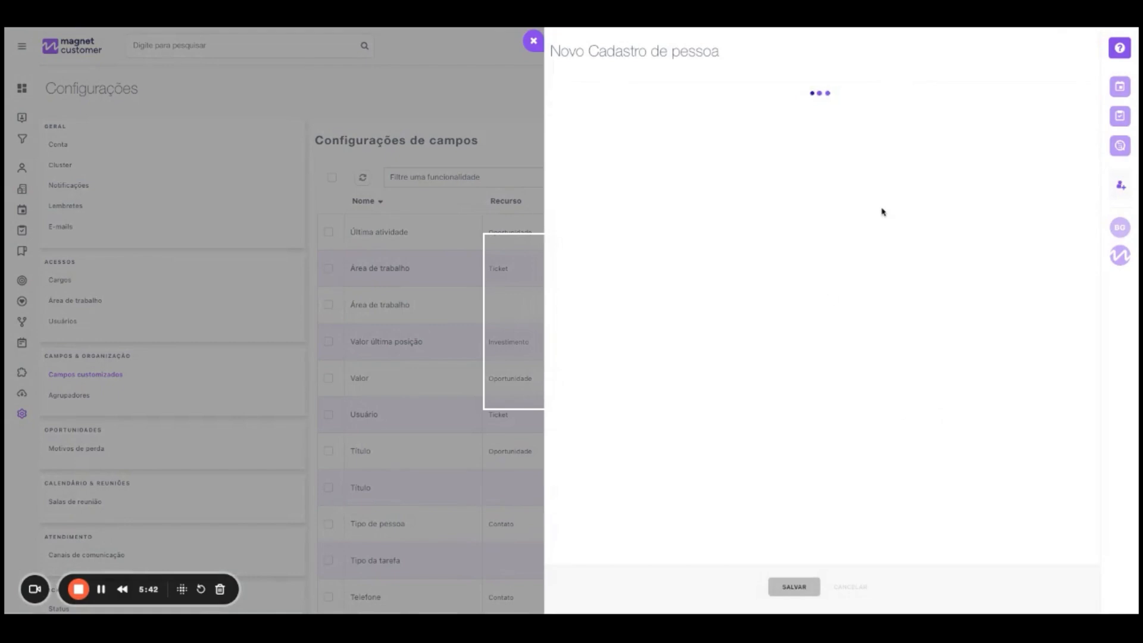
left_click(660, 90)
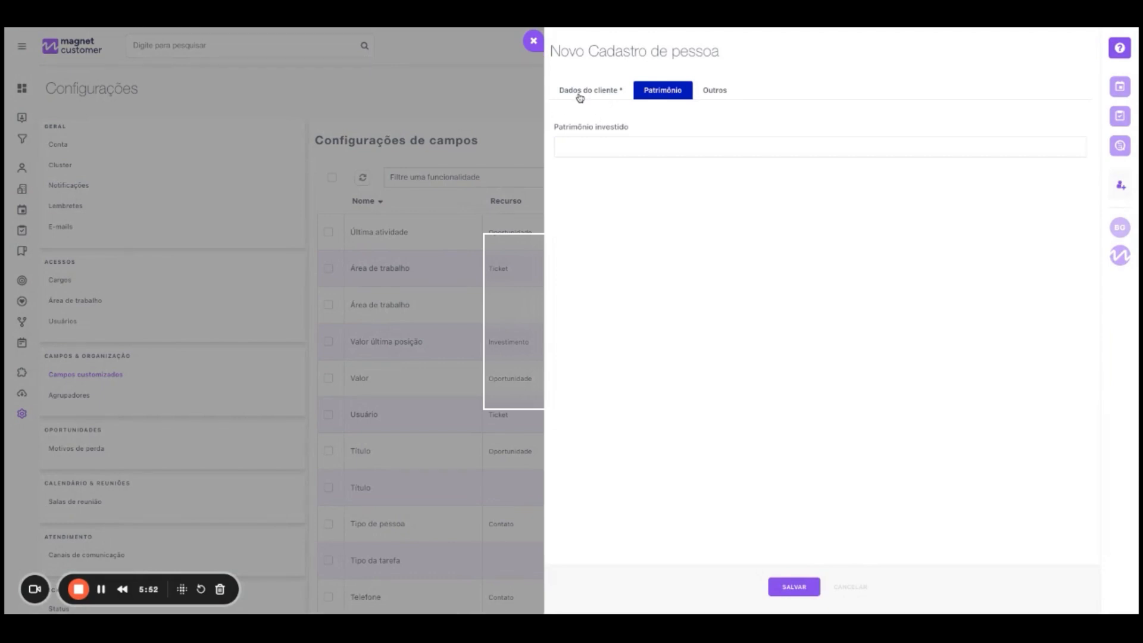
left_click(534, 40)
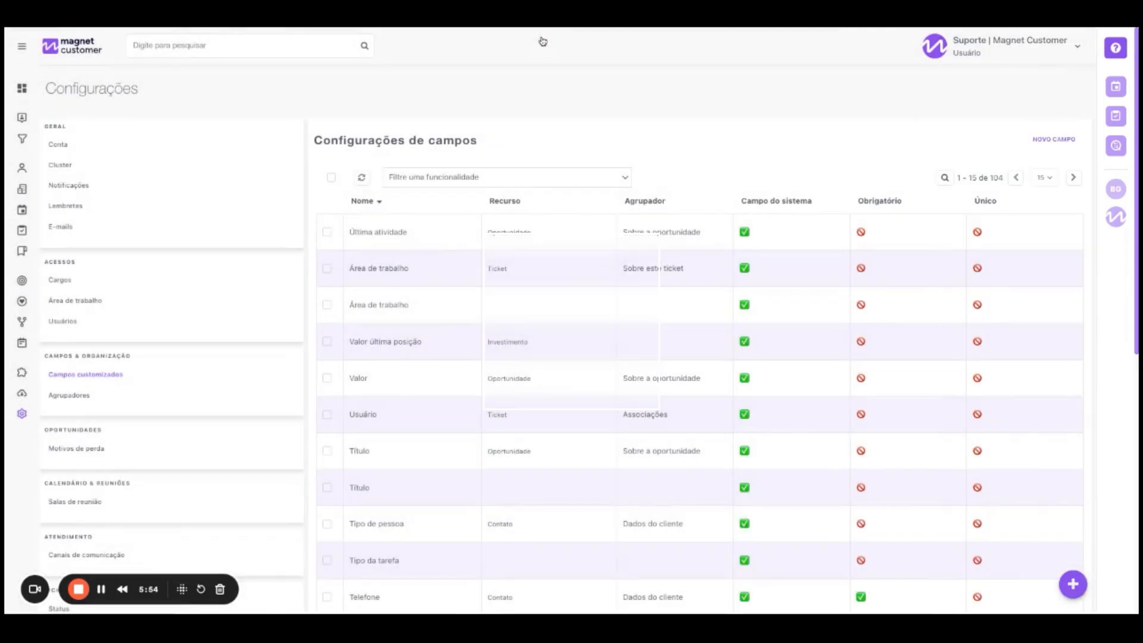